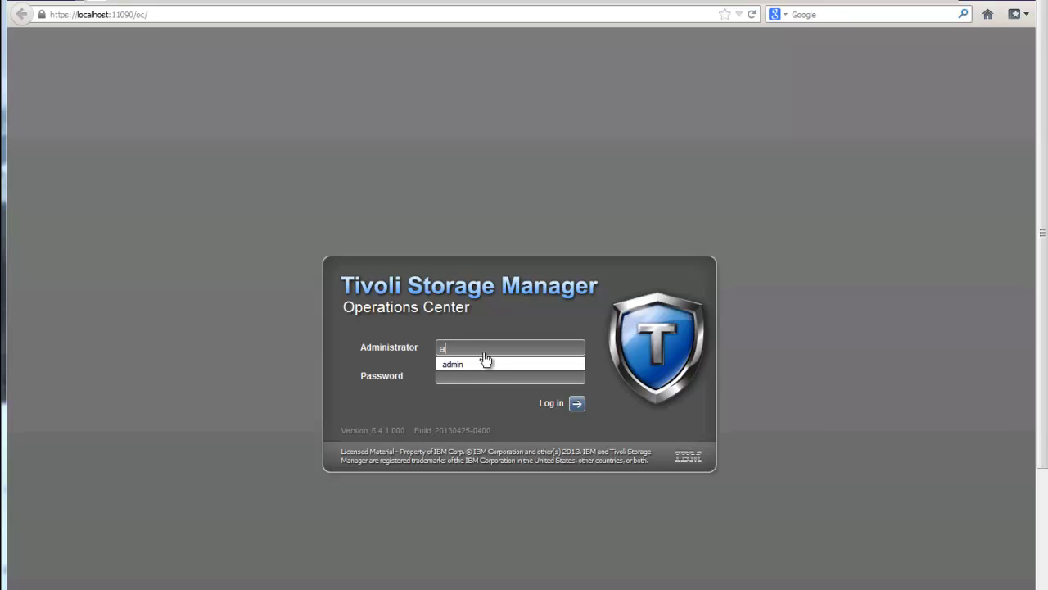
Step: Log in with the administrator account name and password to reach the overview dashboard
type("dmin")
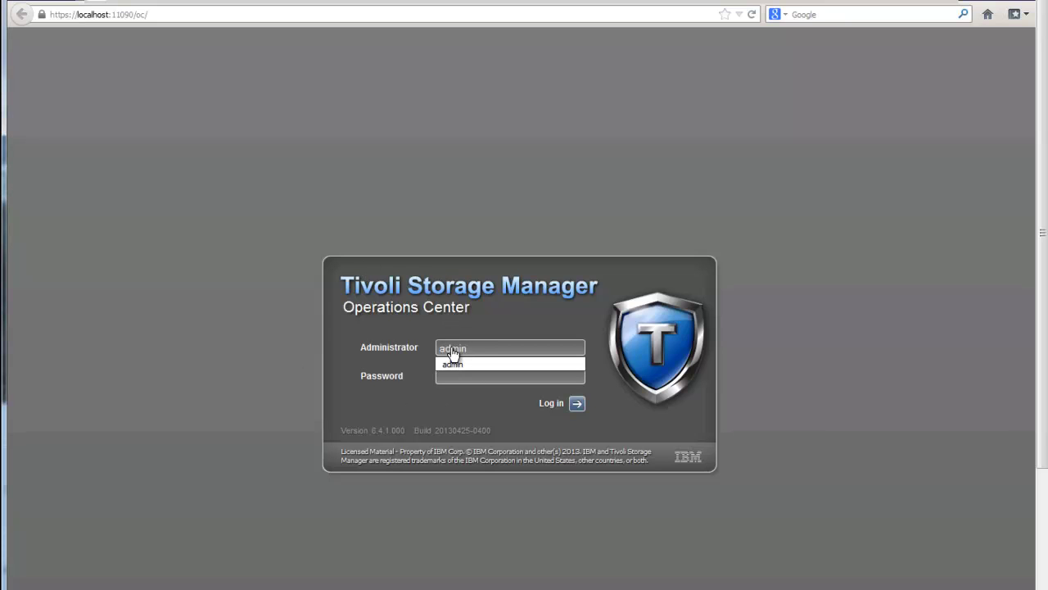
key("Tab")
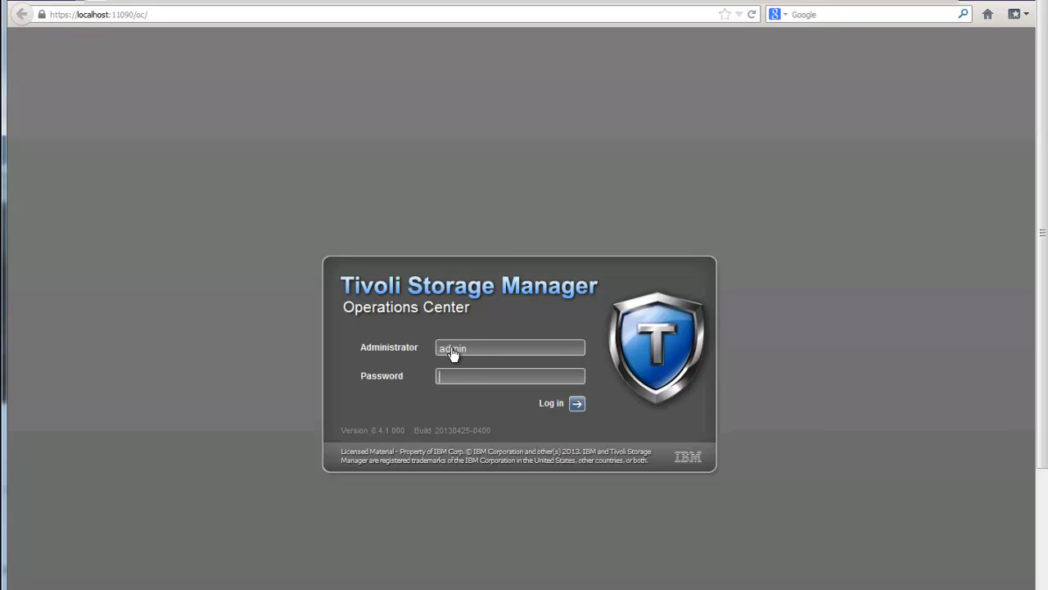
type("********")
key("Return")
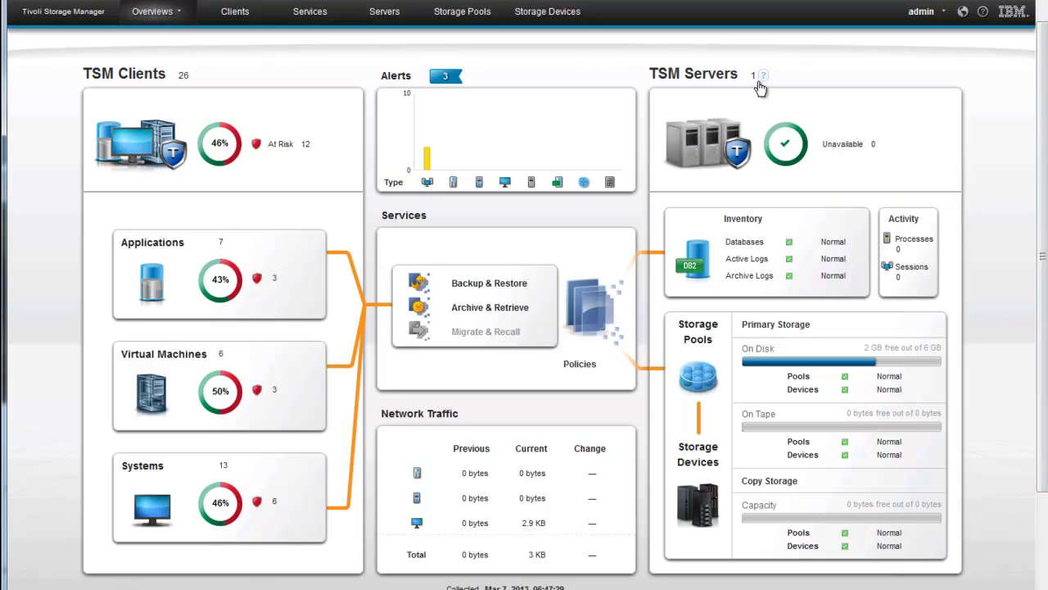
mouse_move(765, 76)
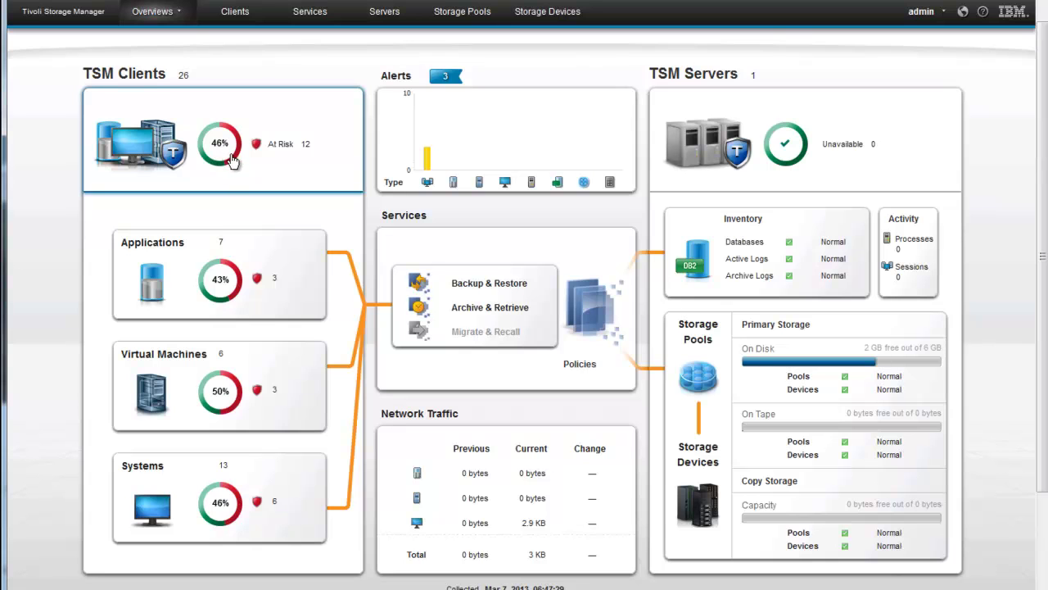
mouse_move(300, 156)
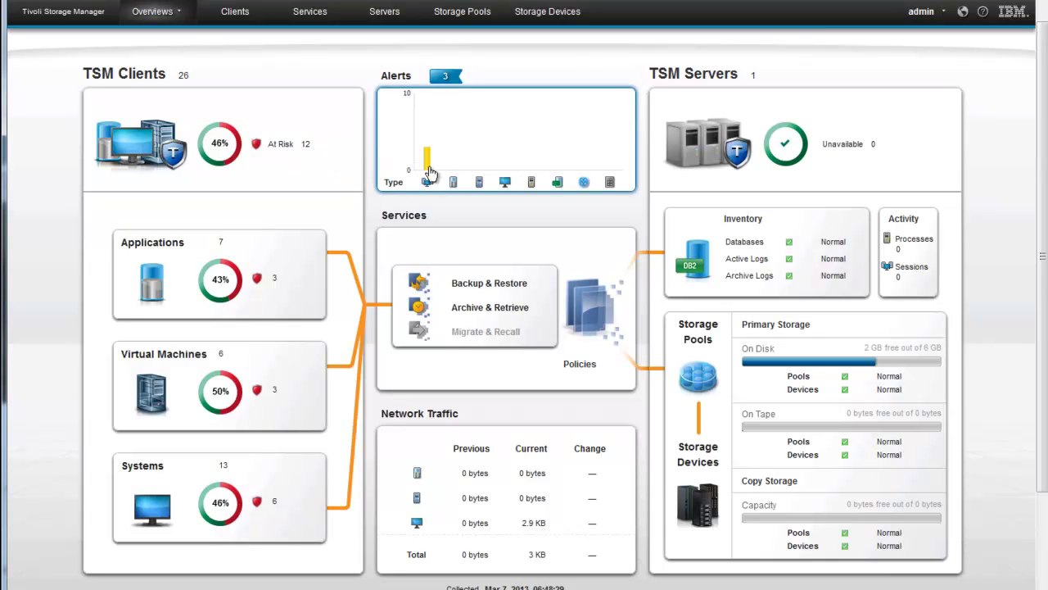
mouse_move(434, 162)
mouse_move(503, 188)
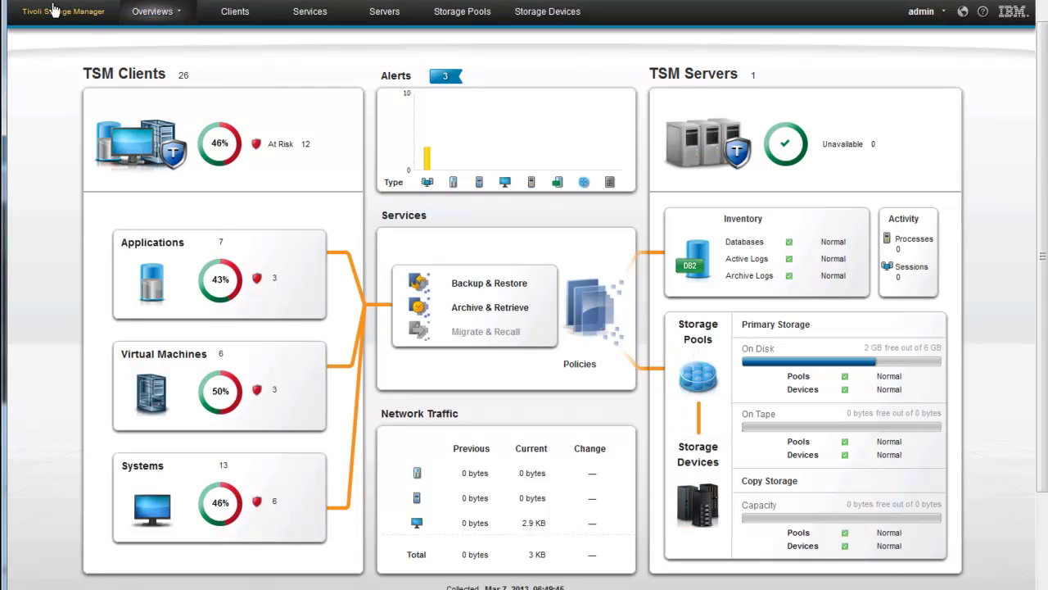
left_click(186, 18)
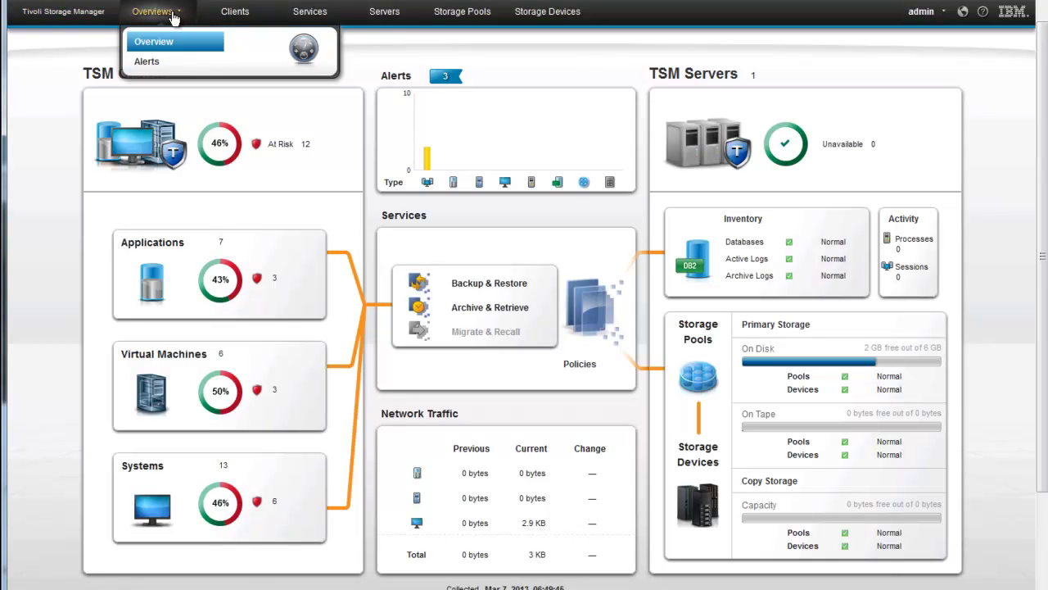
left_click(231, 18)
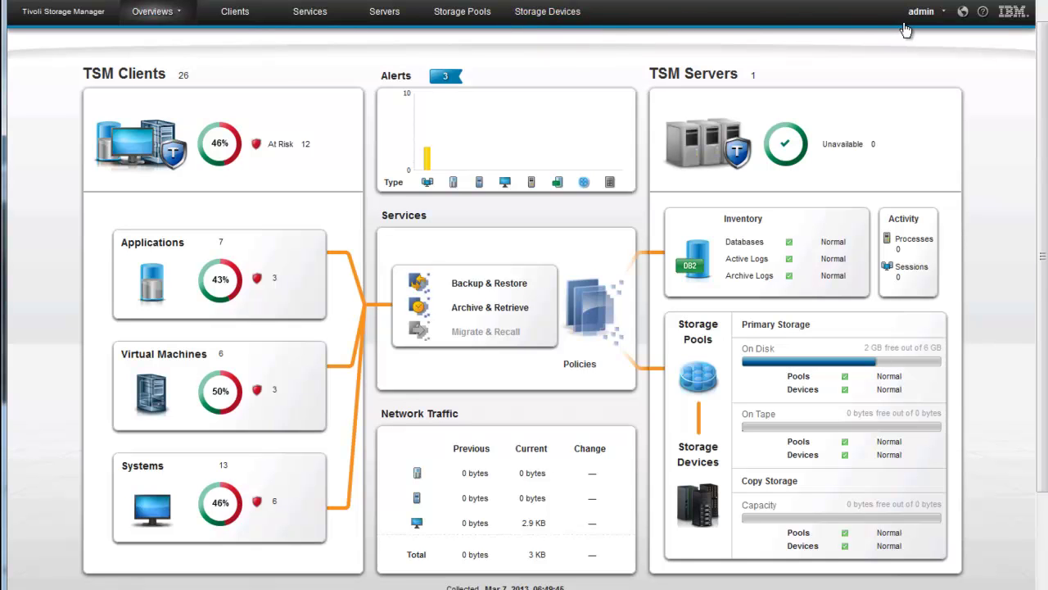
left_click(933, 23)
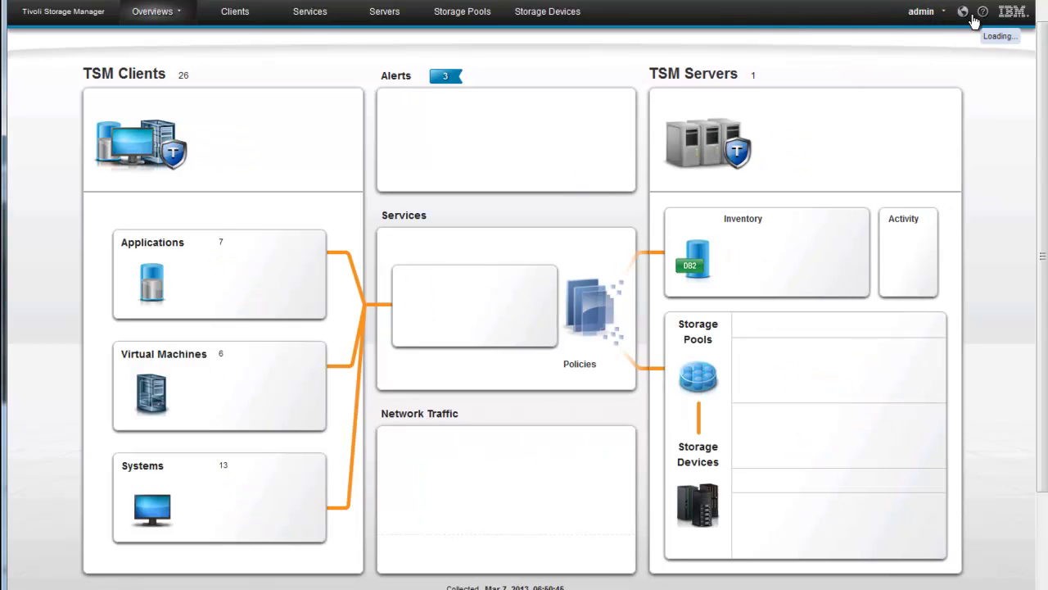
left_click(964, 14)
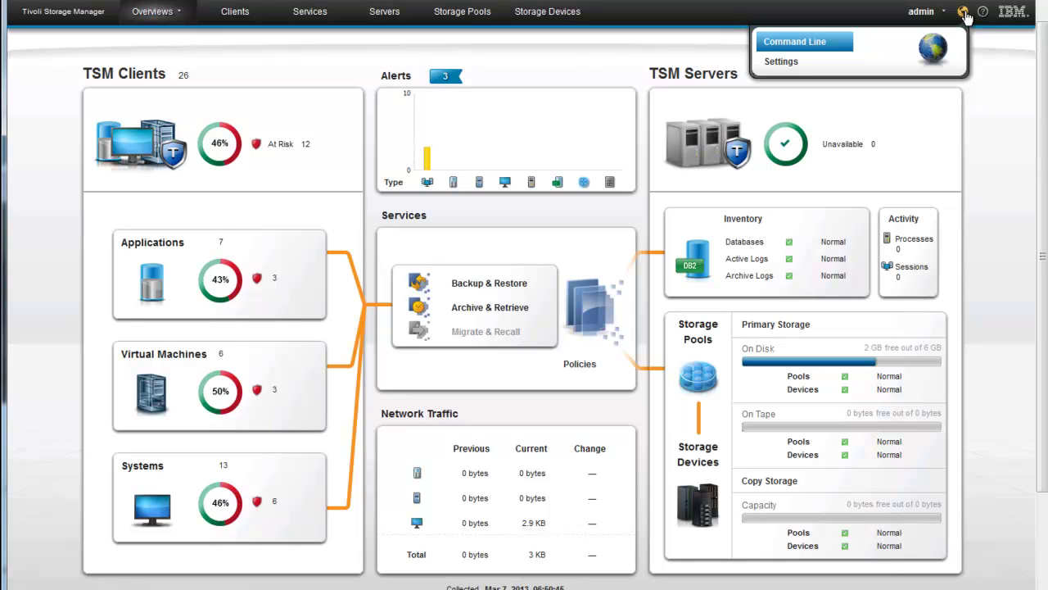
left_click(984, 13)
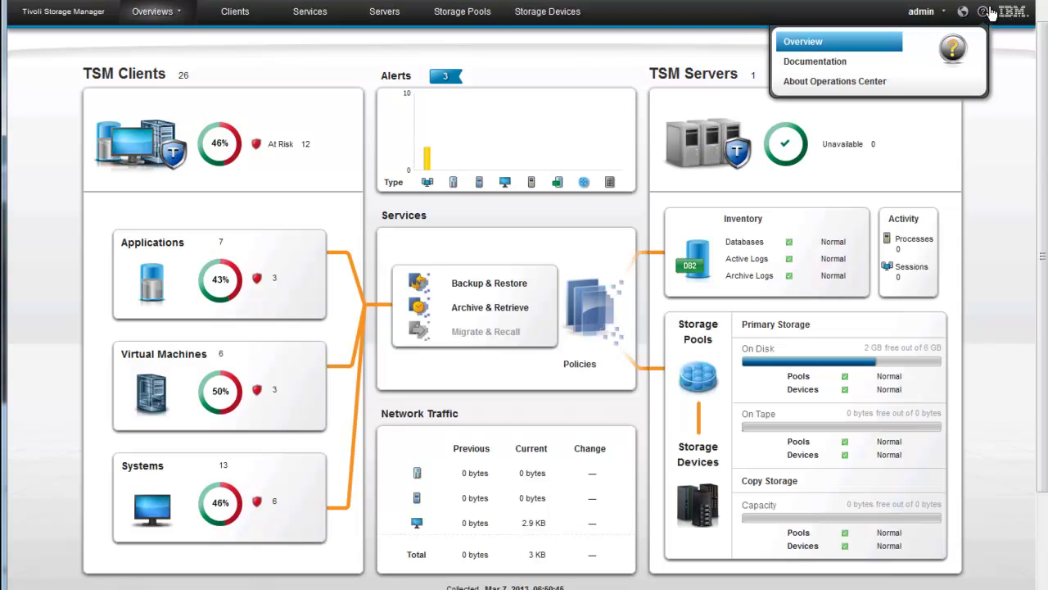
left_click(991, 14)
left_click(986, 13)
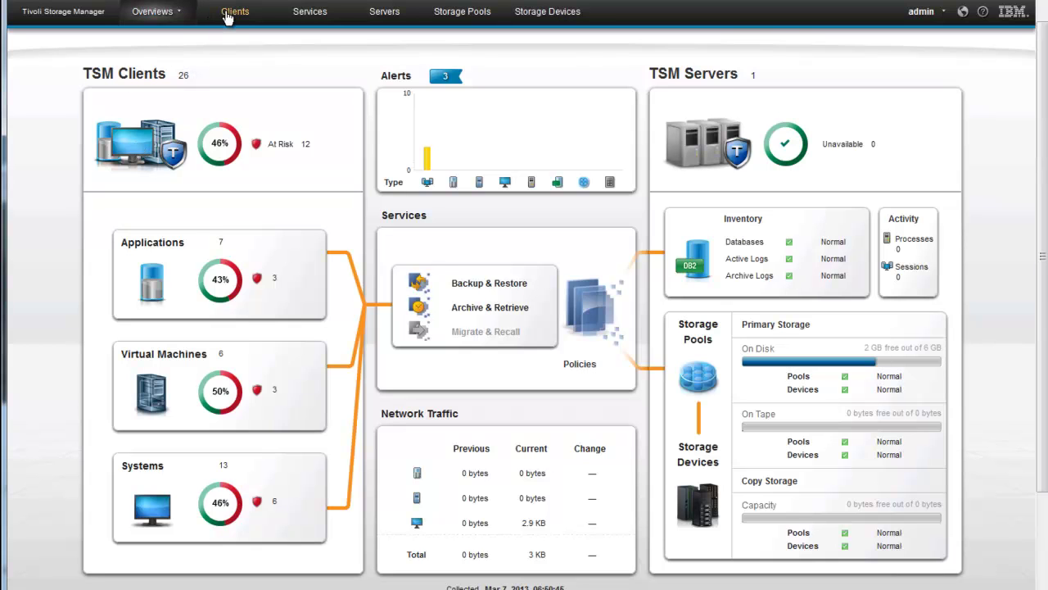
Step: Open the TSM Clients table, move Locked before VM Type, add Platform, and remove Migrate & Recall
left_click(169, 157)
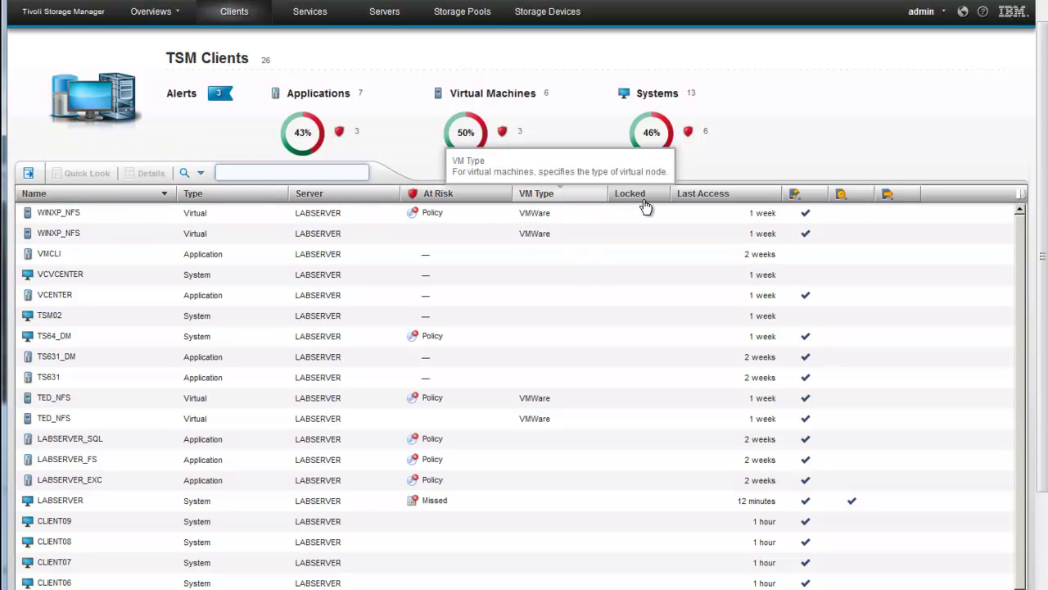
mouse_move(641, 201)
left_mouse_down()
mouse_move(655, 200)
mouse_move(512, 201)
left_mouse_up()
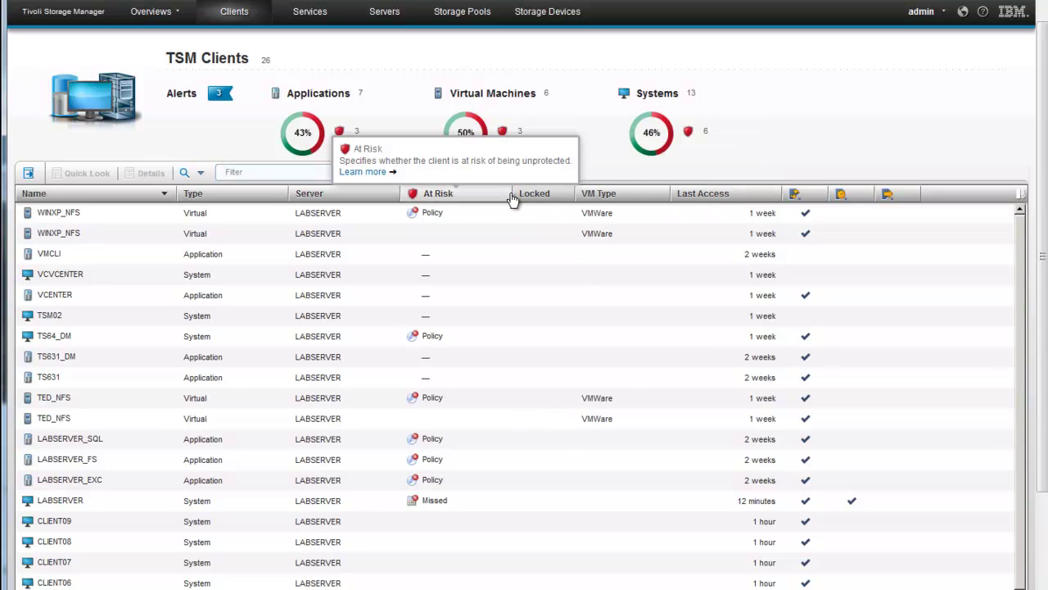
right_click(753, 202)
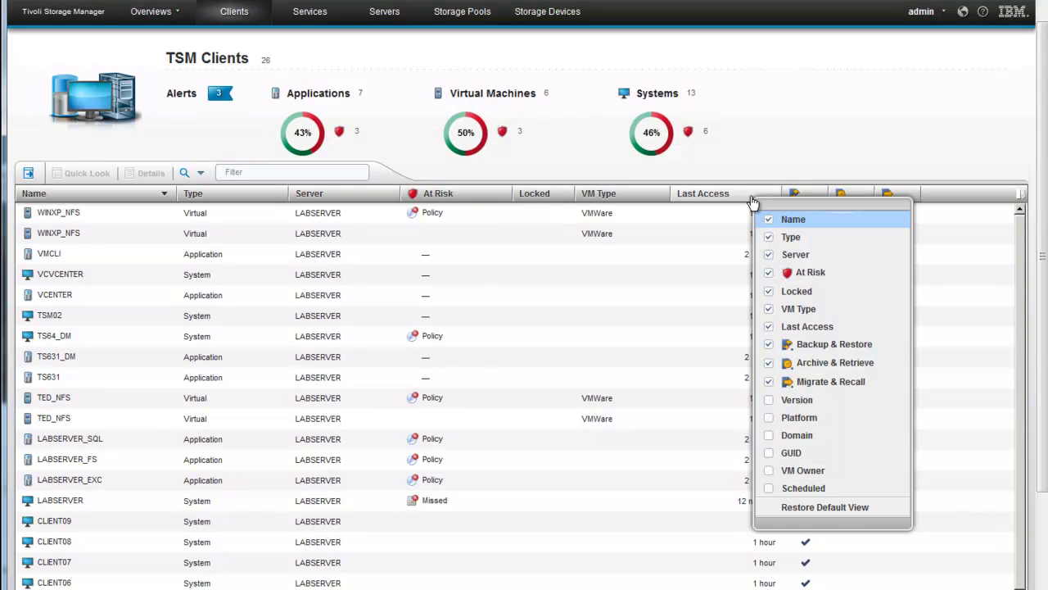
left_click(768, 420)
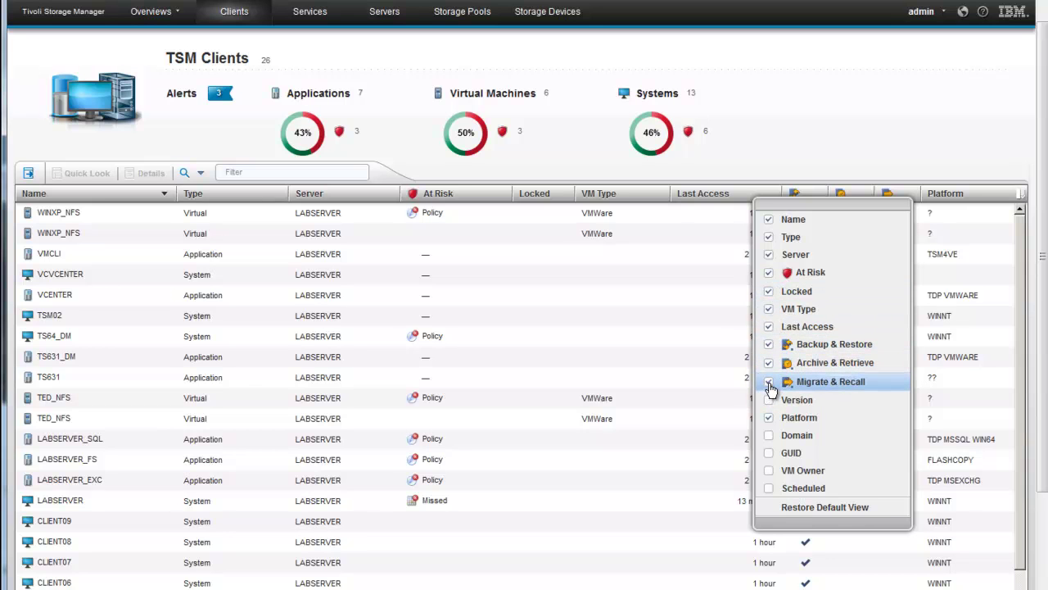
left_click(769, 384)
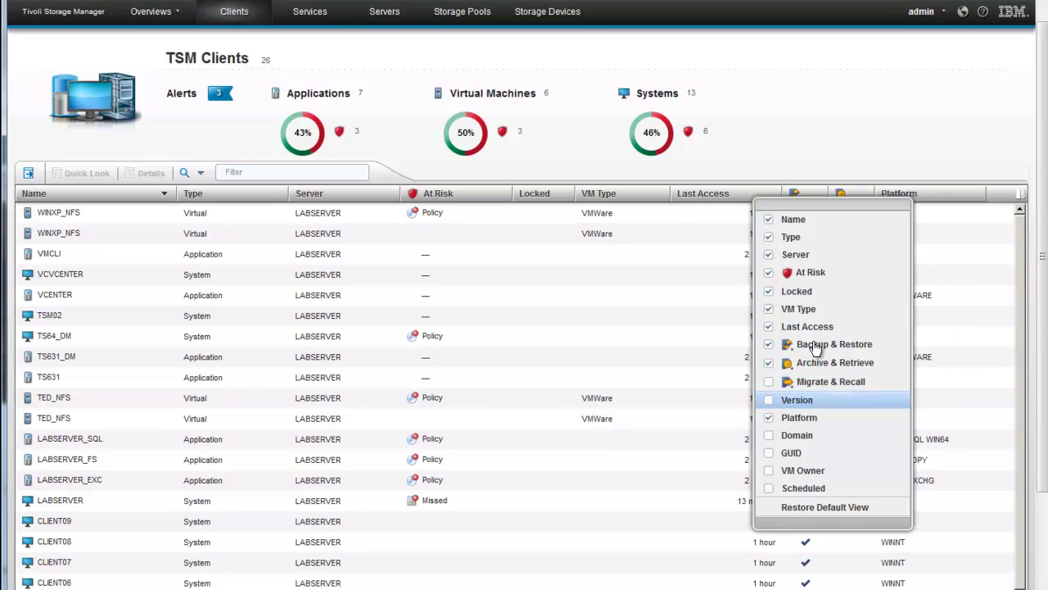
left_click(849, 153)
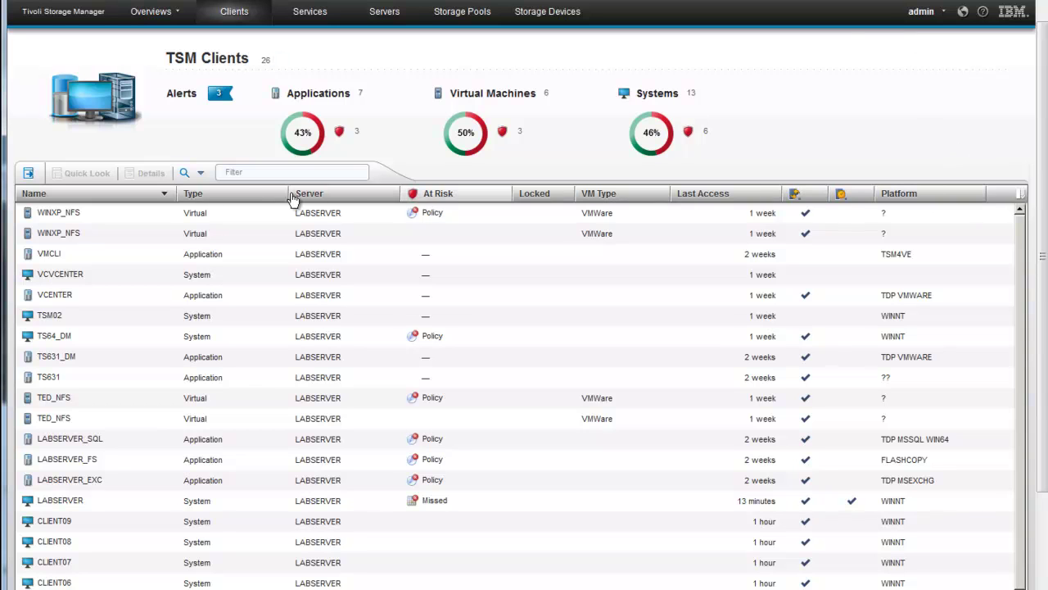
Step: Sort clients by name ascending, filter on 'labserver', and select the LABSERVER client
left_click(116, 196)
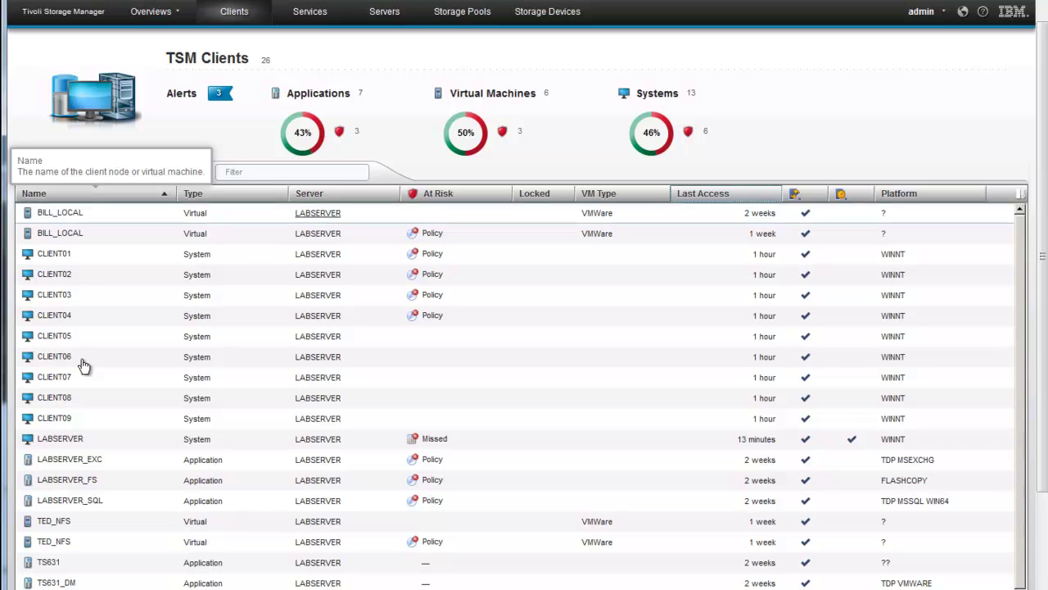
left_click(250, 173)
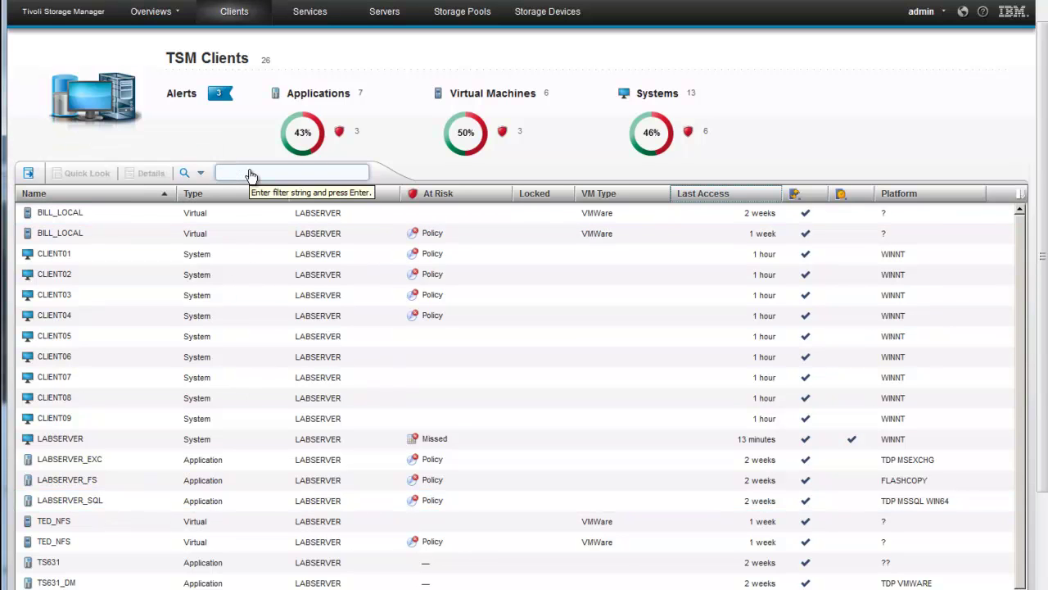
type("labserver")
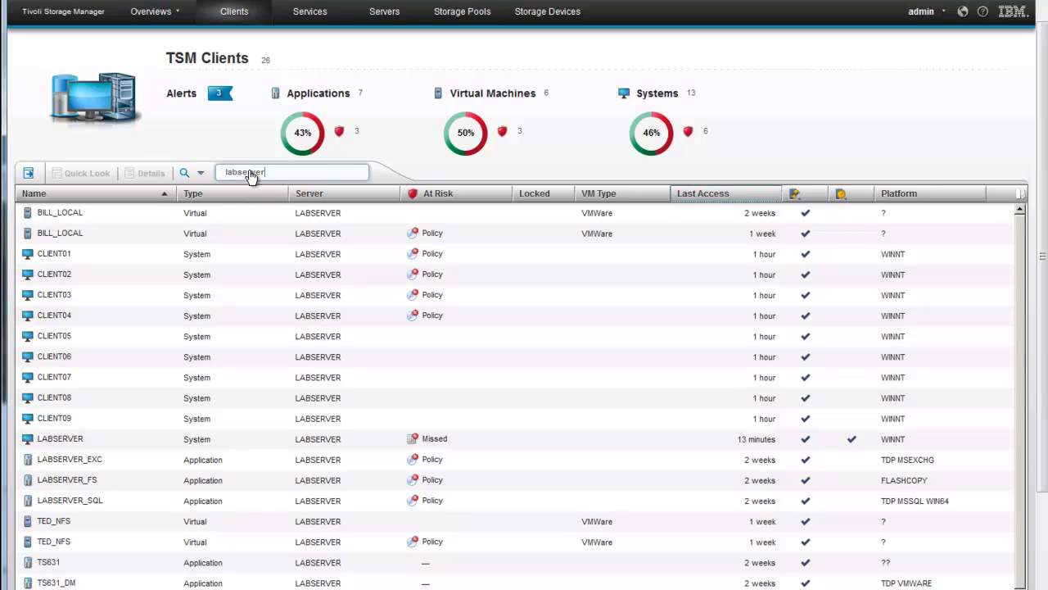
key("Return")
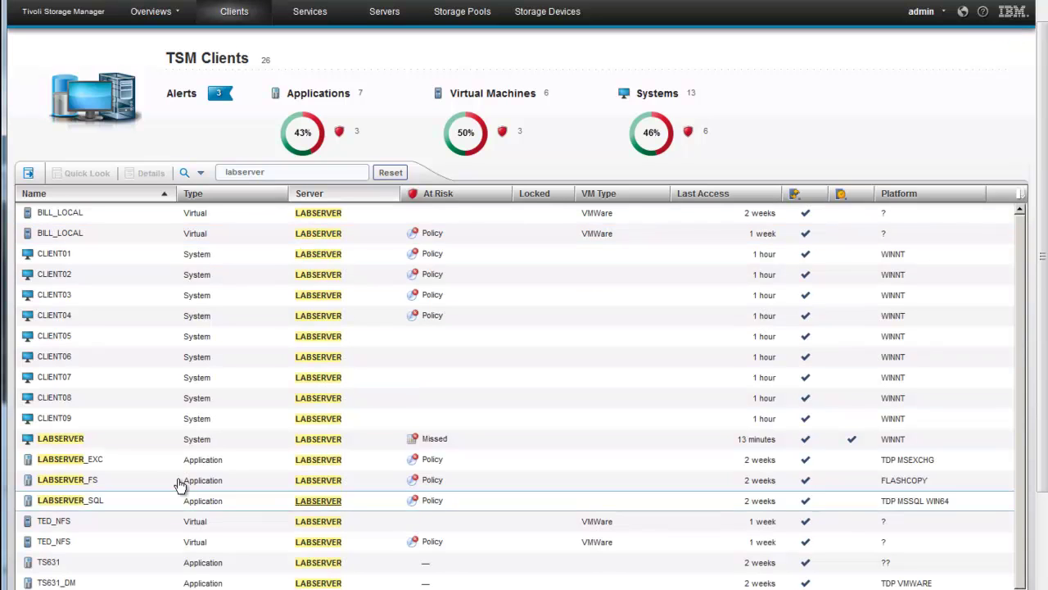
left_click(55, 441)
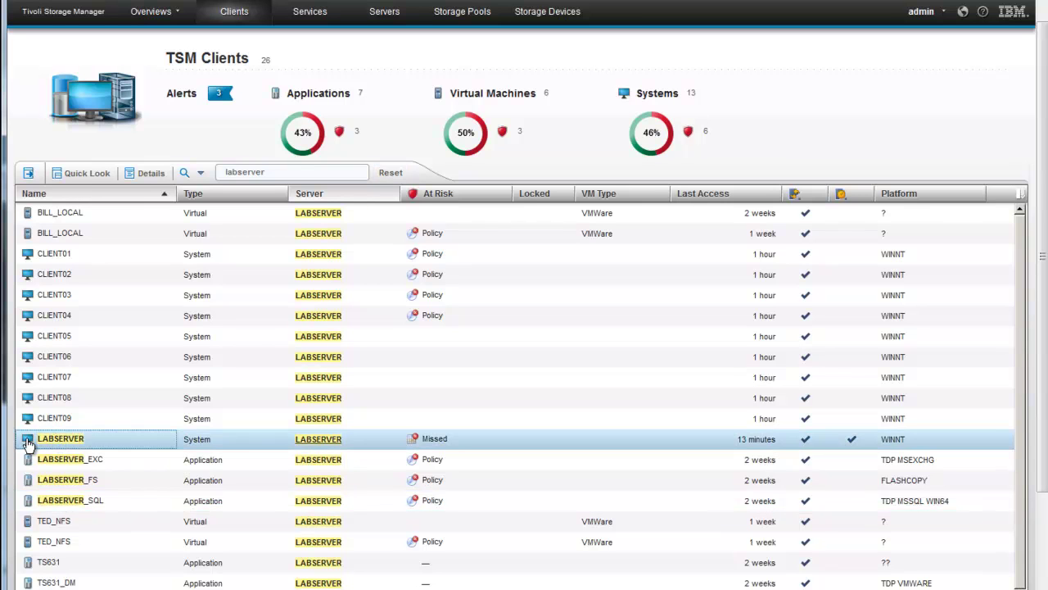
Step: Open LABSERVER's Overview page and inspect its 24-hour and two-week activity charts
double_click(29, 443)
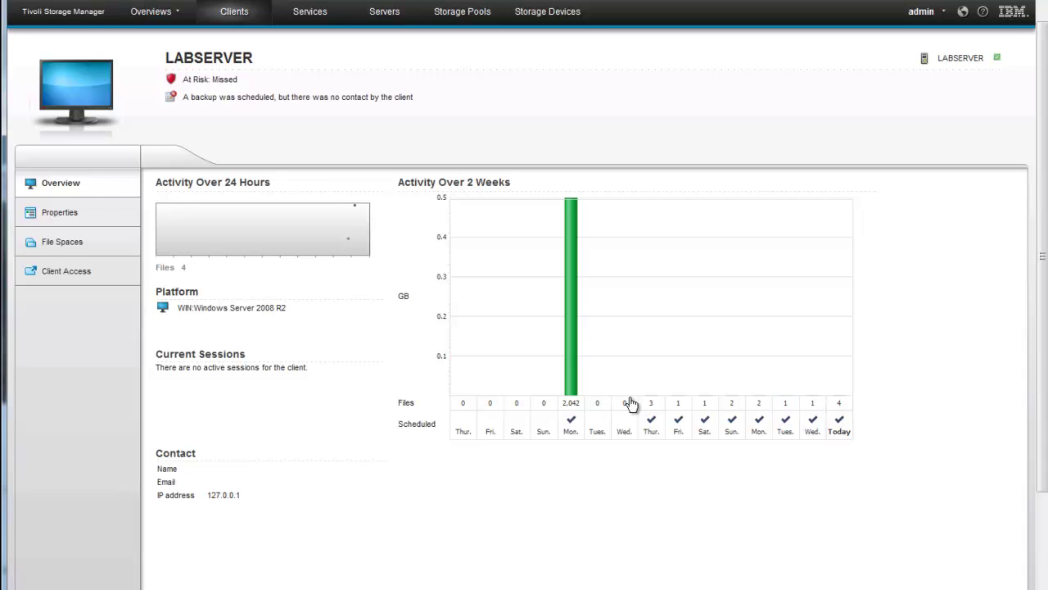
mouse_move(566, 257)
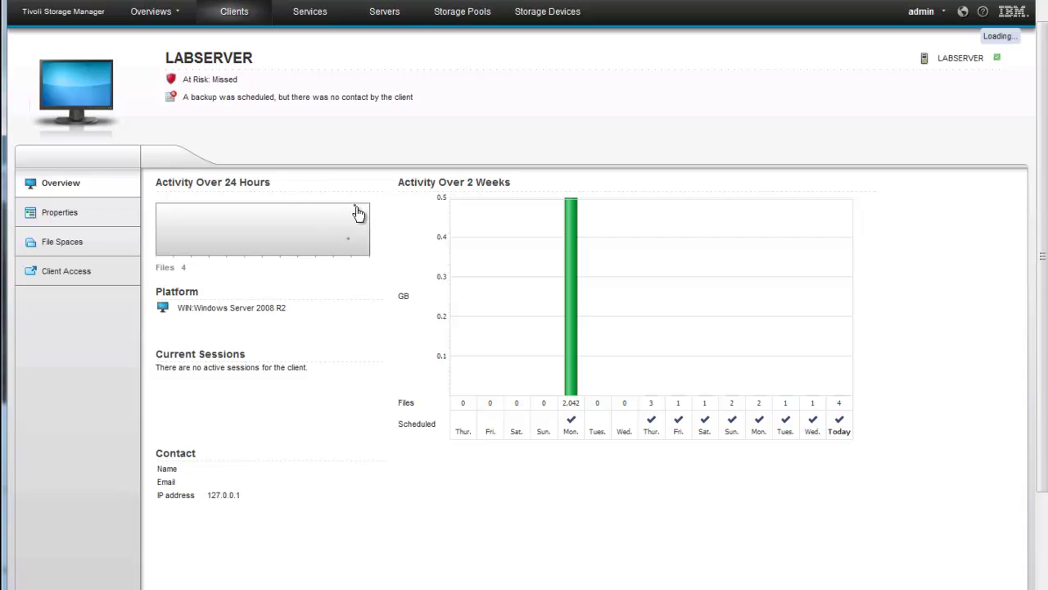
mouse_move(357, 212)
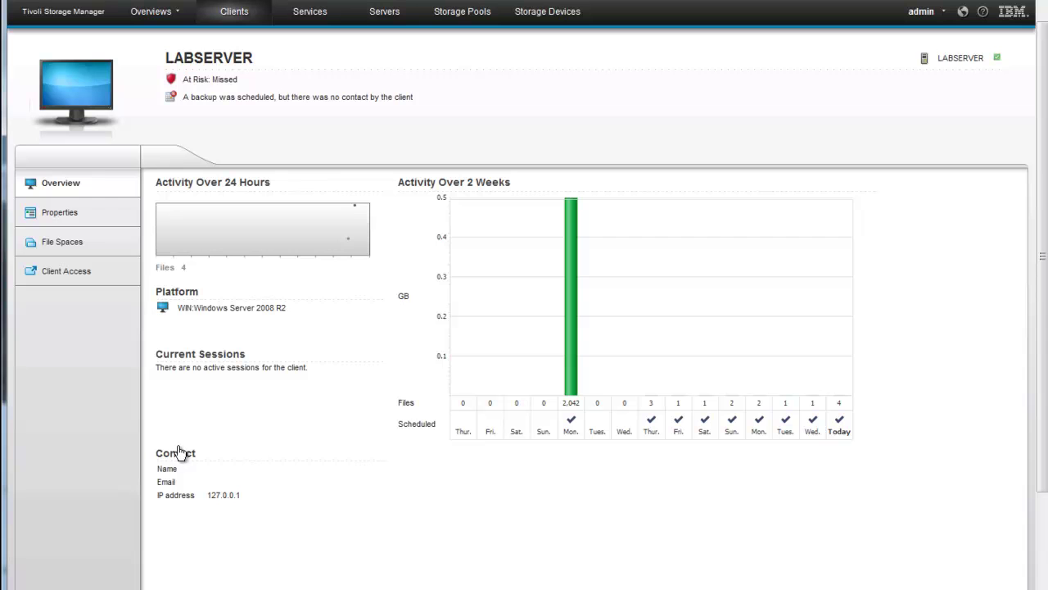
Step: Browse LABSERVER's properties, file spaces (\\labserver\c$, Archive) and client access, then return to Overview
left_click(64, 219)
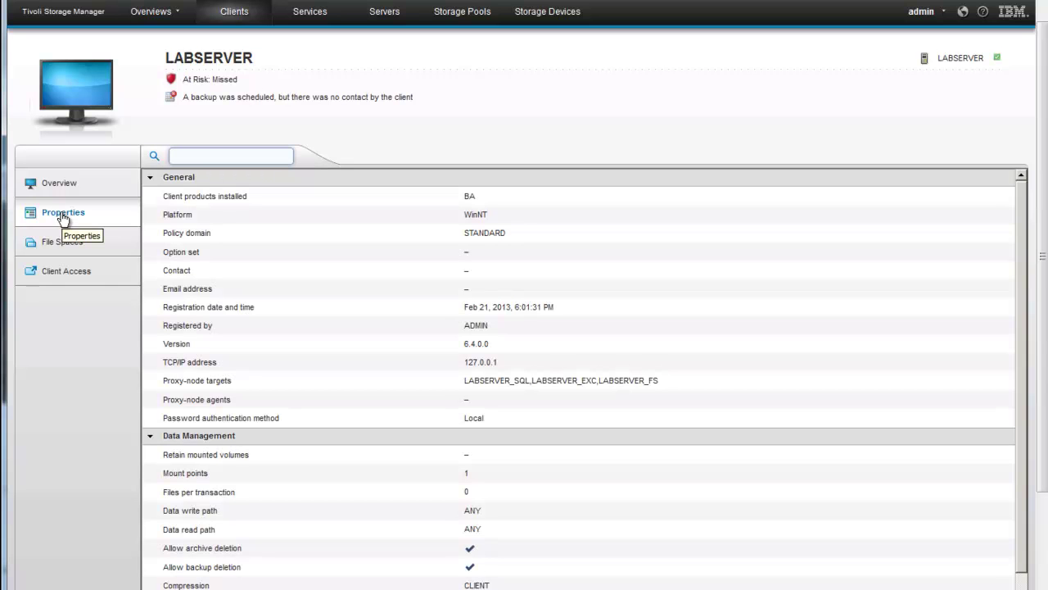
left_click(50, 247)
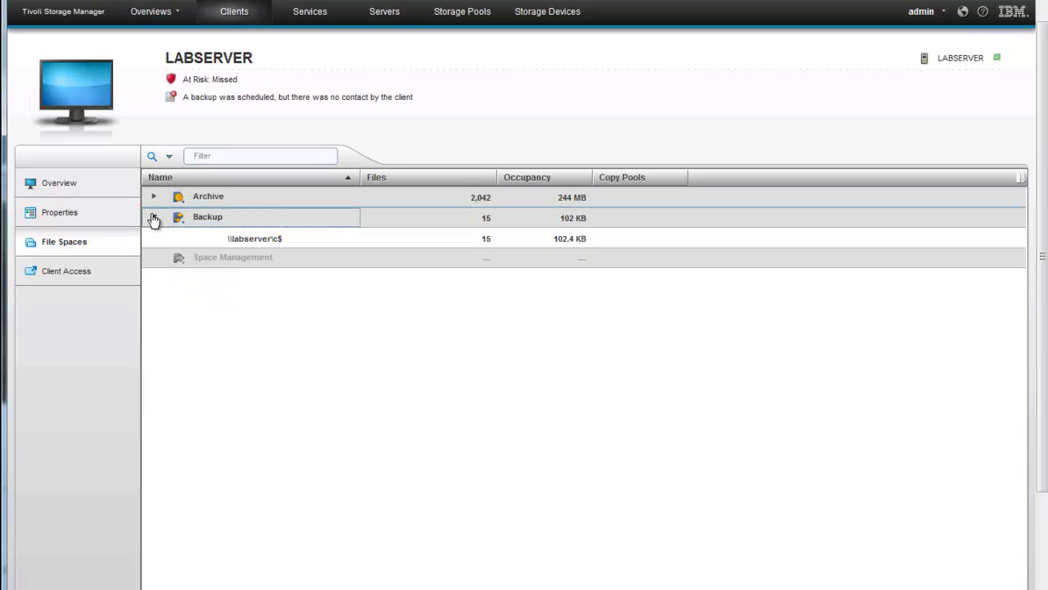
left_click(240, 240)
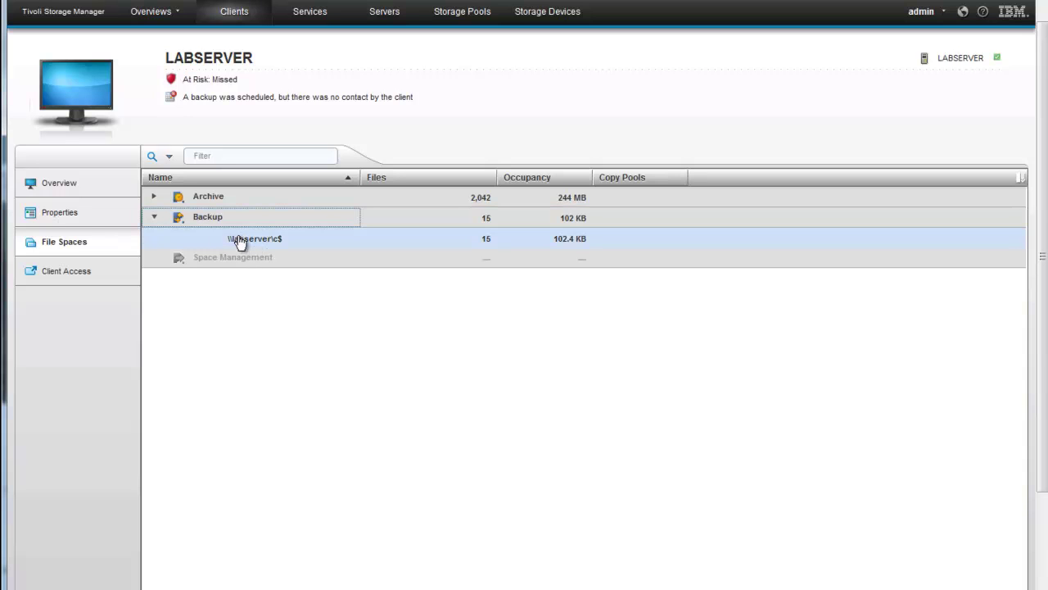
left_click(154, 199)
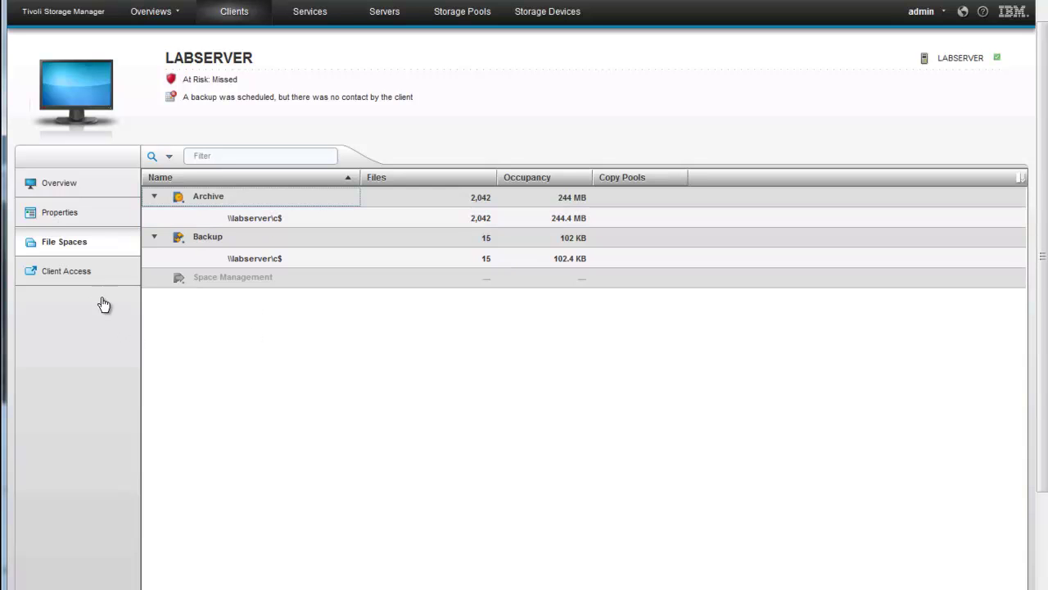
left_click(59, 276)
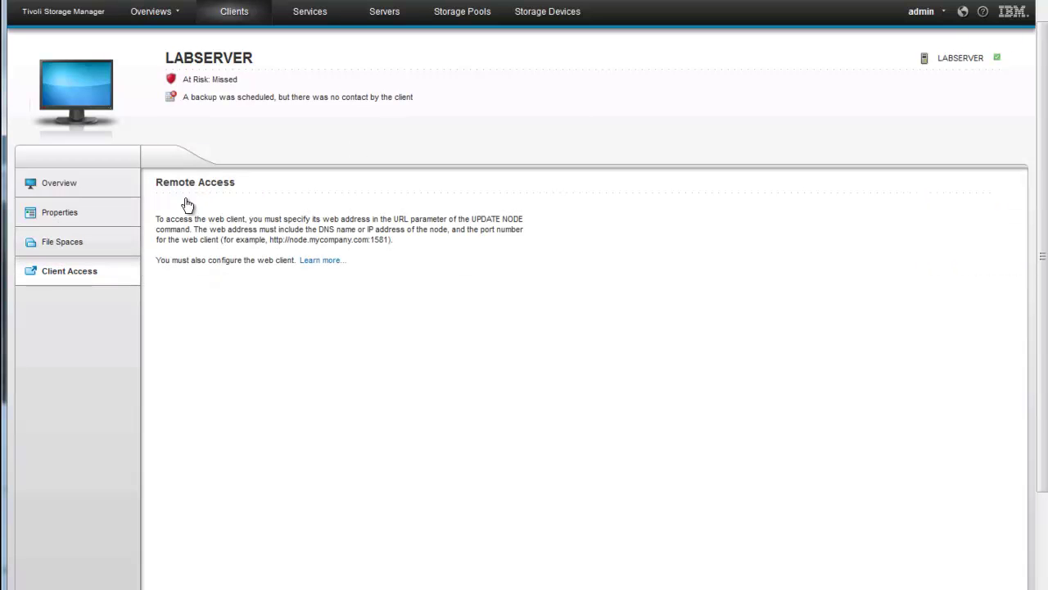
left_click(63, 181)
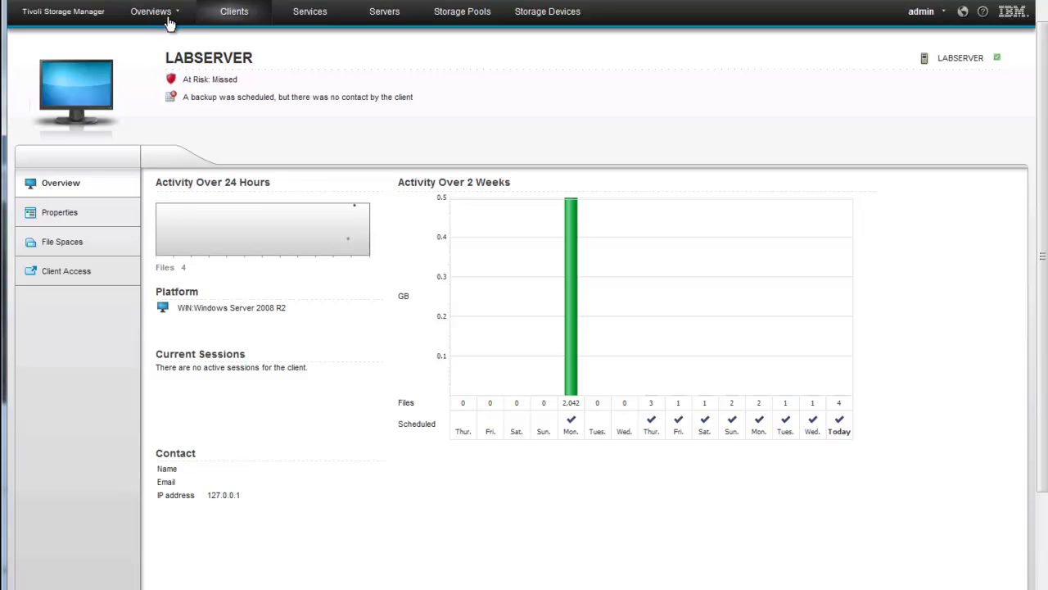
Step: Return to the full list of 26 TSM clients and review their at-risk status
left_click(229, 14)
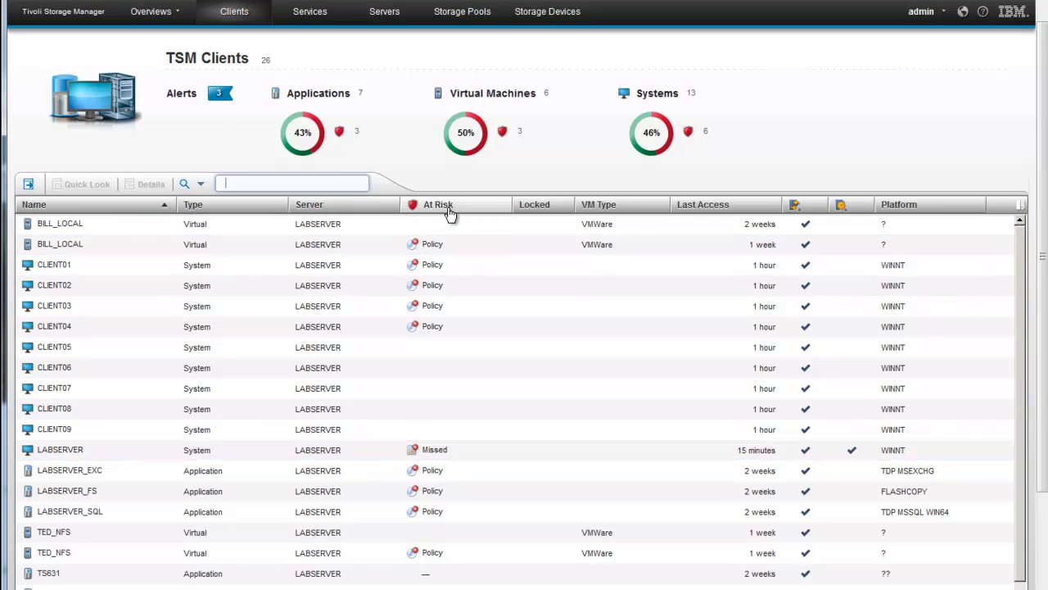
mouse_move(452, 212)
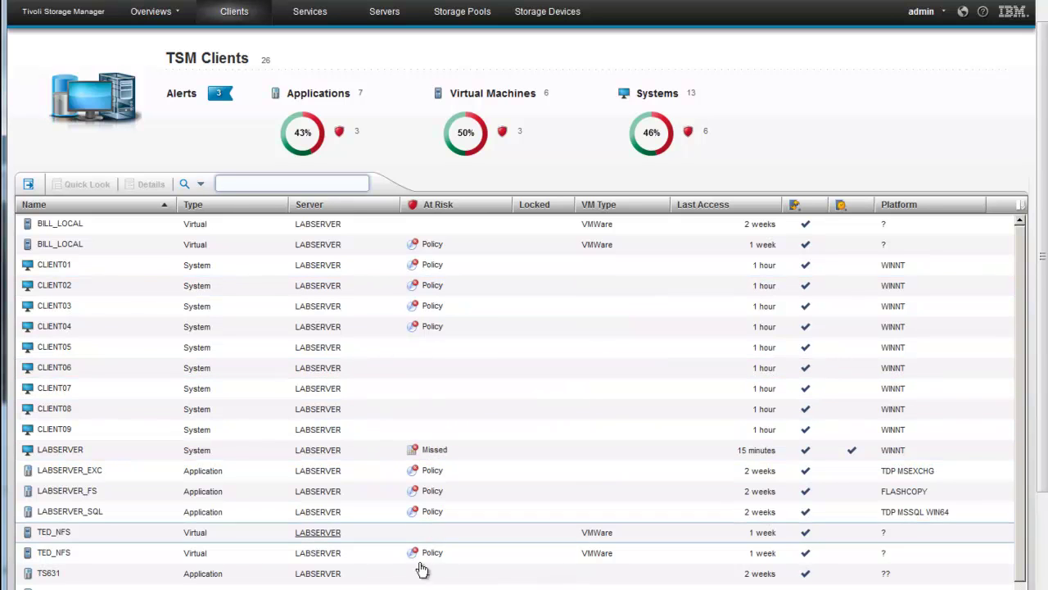
Step: Go back to the overview dashboard and review the 12 of 26 at-risk clients
left_click(426, 205)
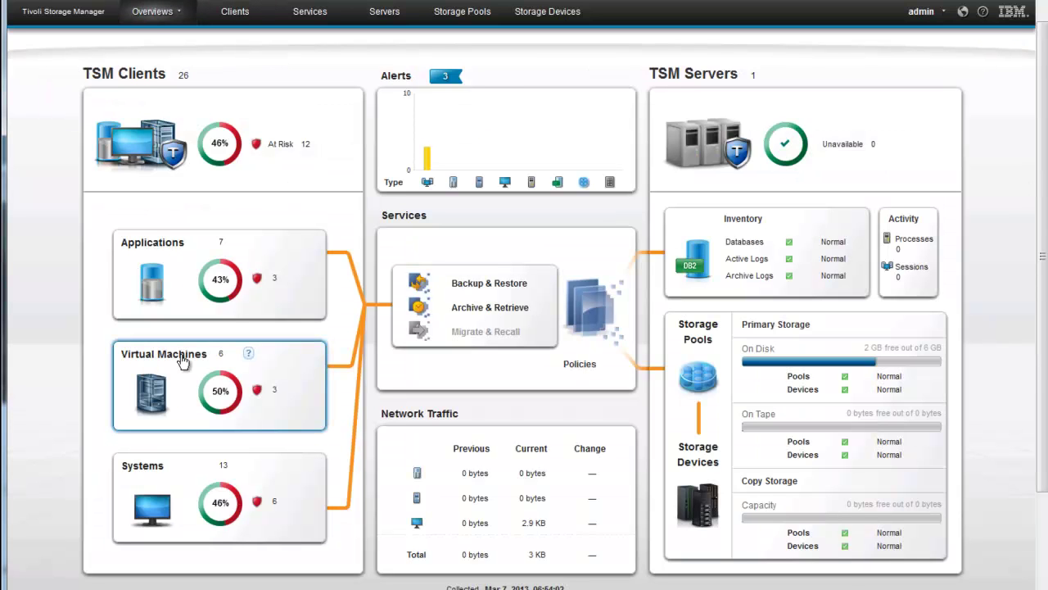
mouse_move(249, 359)
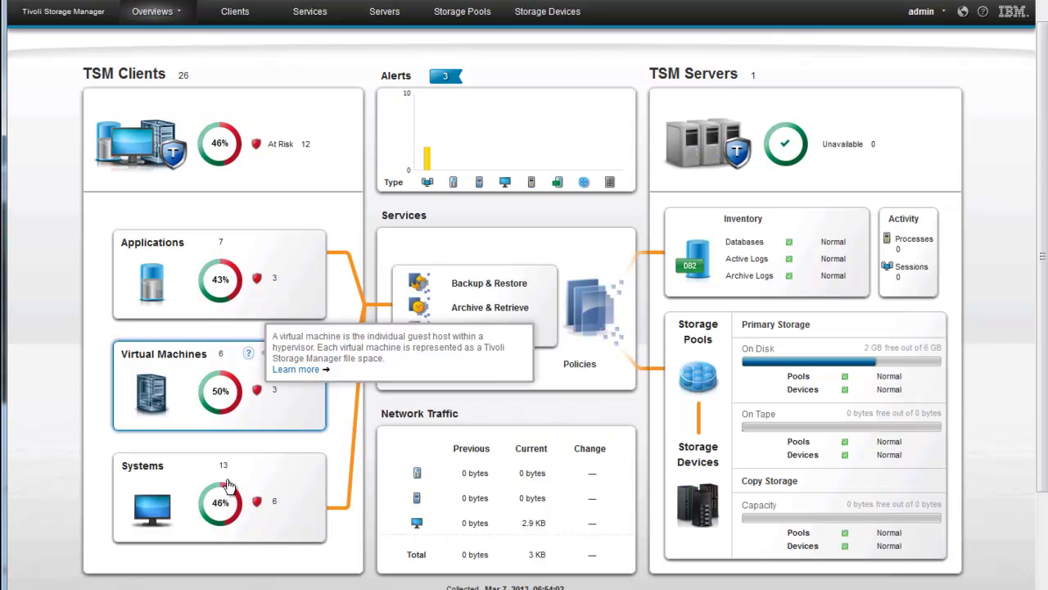
mouse_move(251, 471)
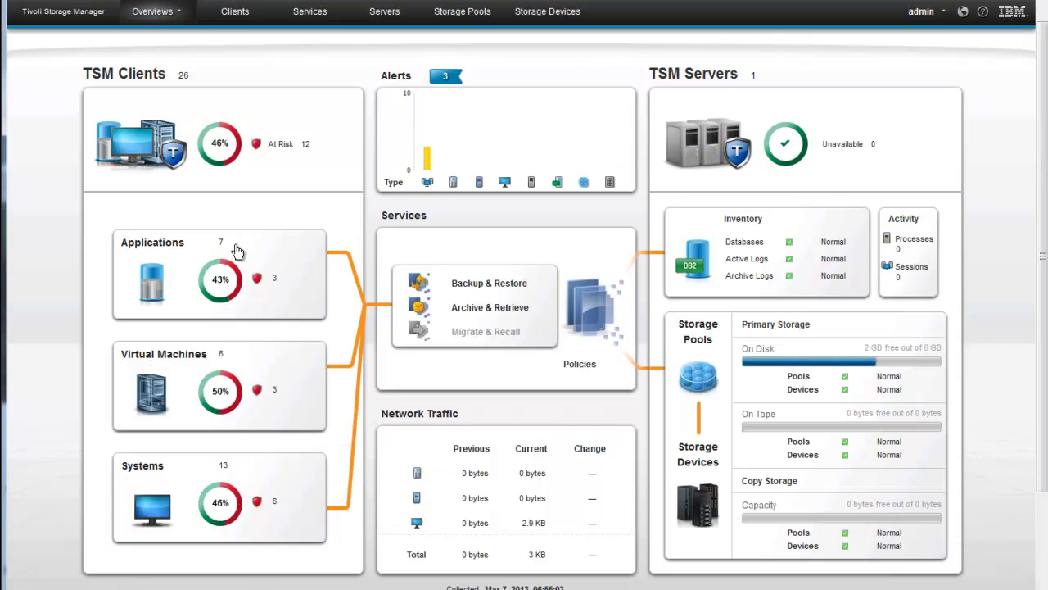
left_click(199, 390)
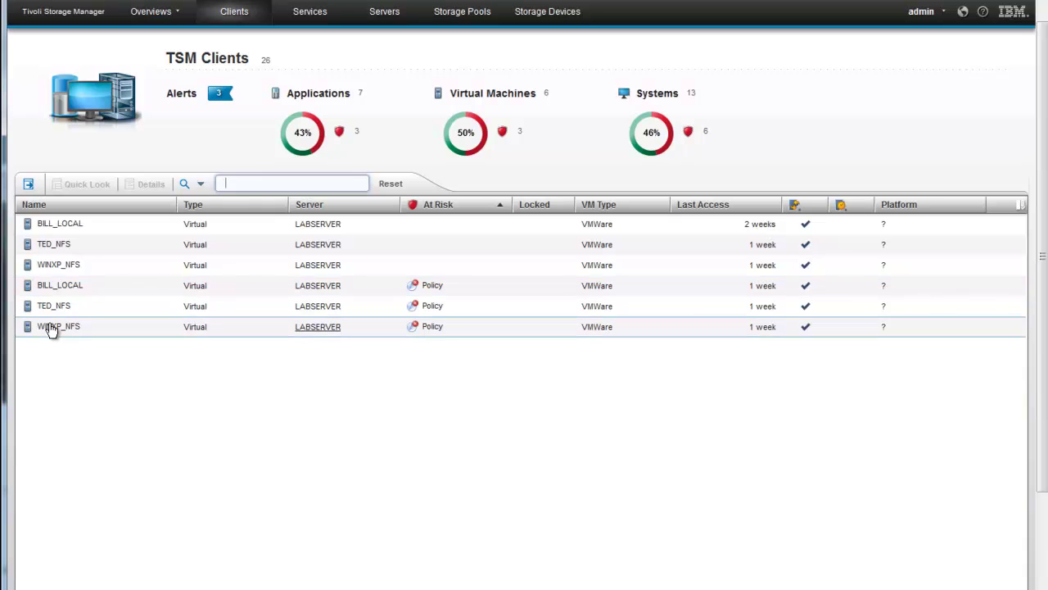
left_click(52, 250)
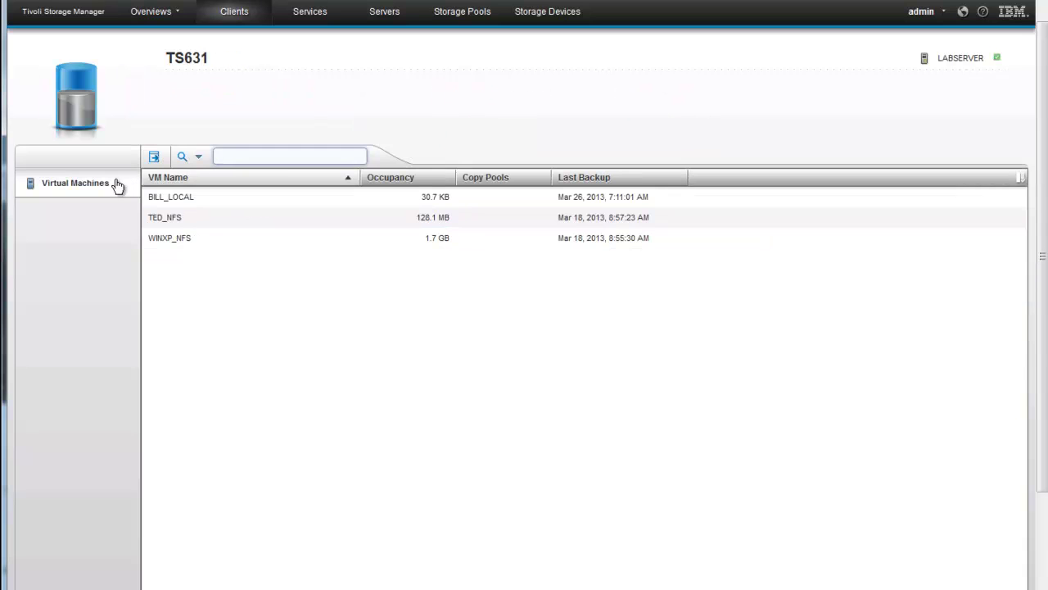
left_click(148, 17)
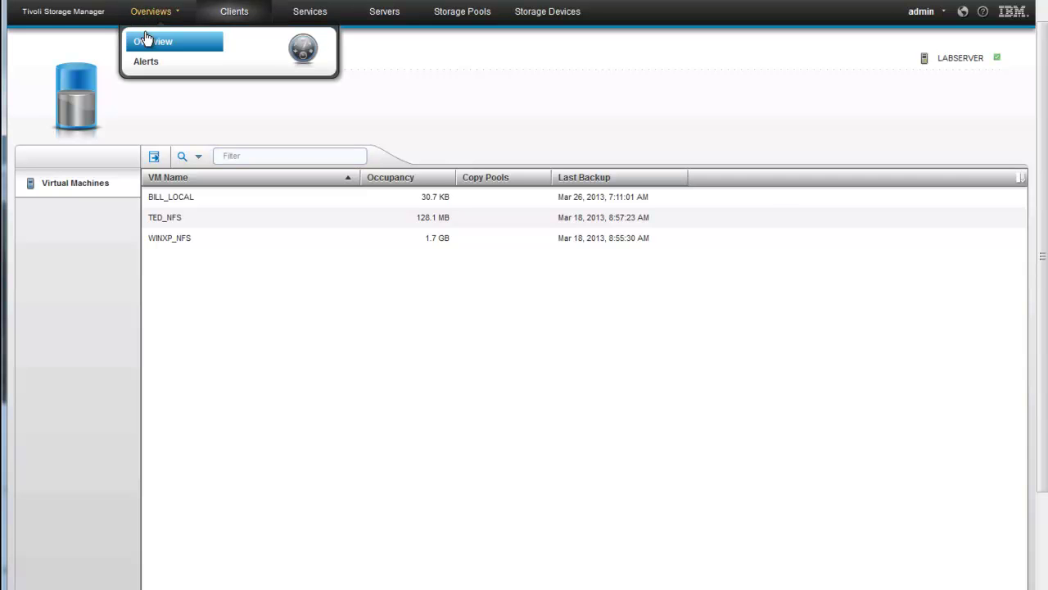
left_click(146, 42)
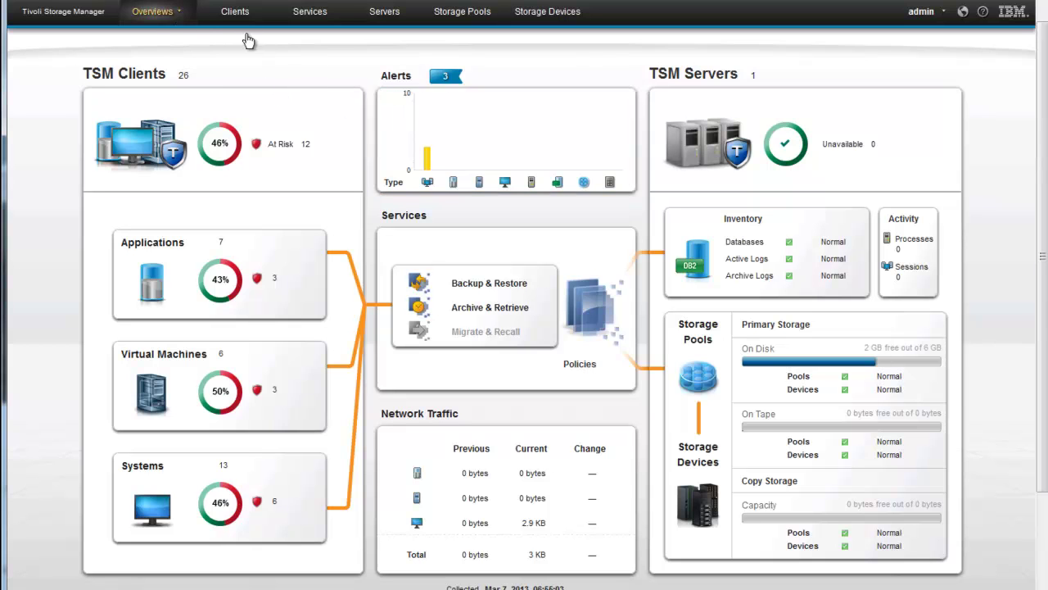
Step: Open the Alerts page and review the three ANR0424W invalid-password warnings for LABSERVER
left_click(421, 111)
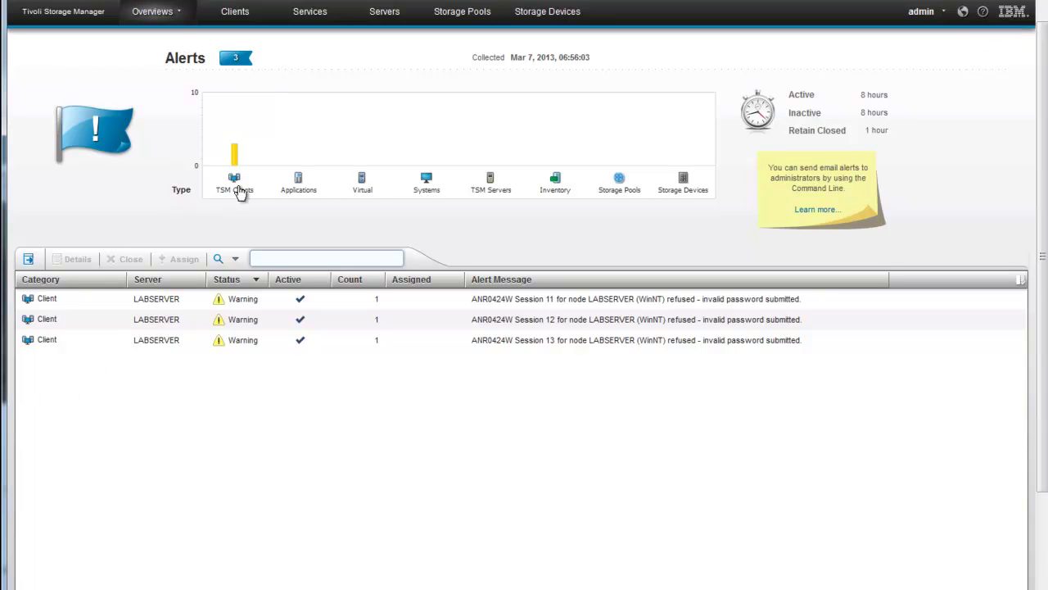
mouse_move(236, 158)
mouse_move(363, 184)
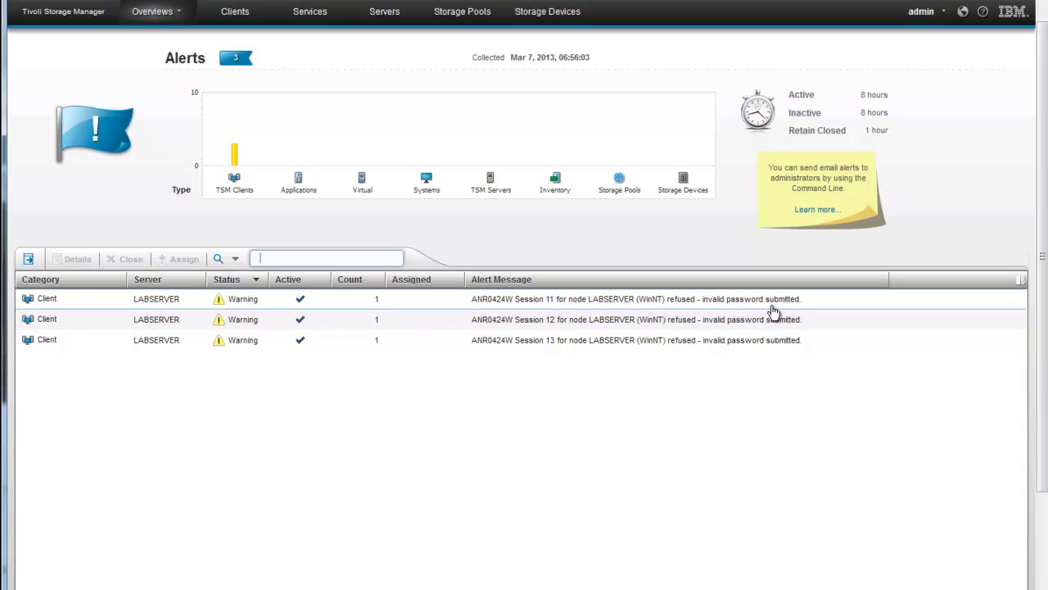
Step: Assign the Session 11 ANR0424W alert to the administrator account
right_click(48, 304)
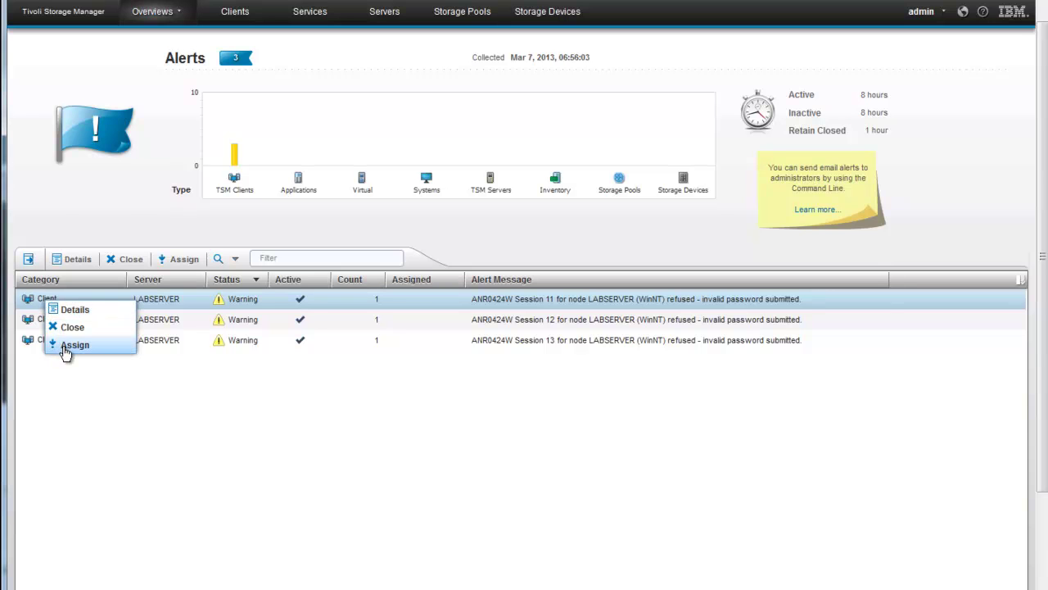
left_click(65, 348)
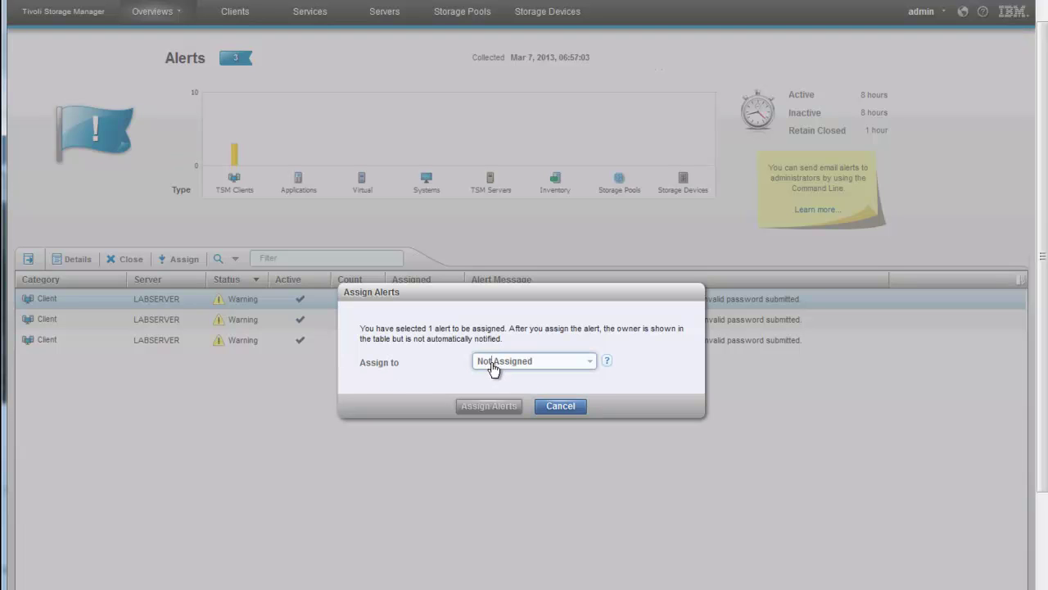
left_click(588, 363)
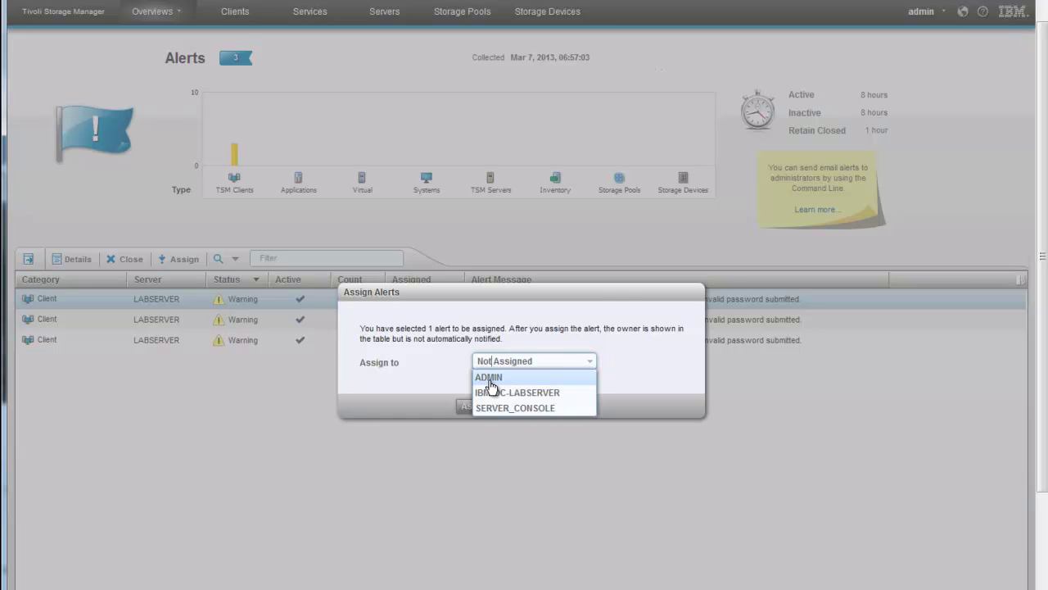
left_click(490, 385)
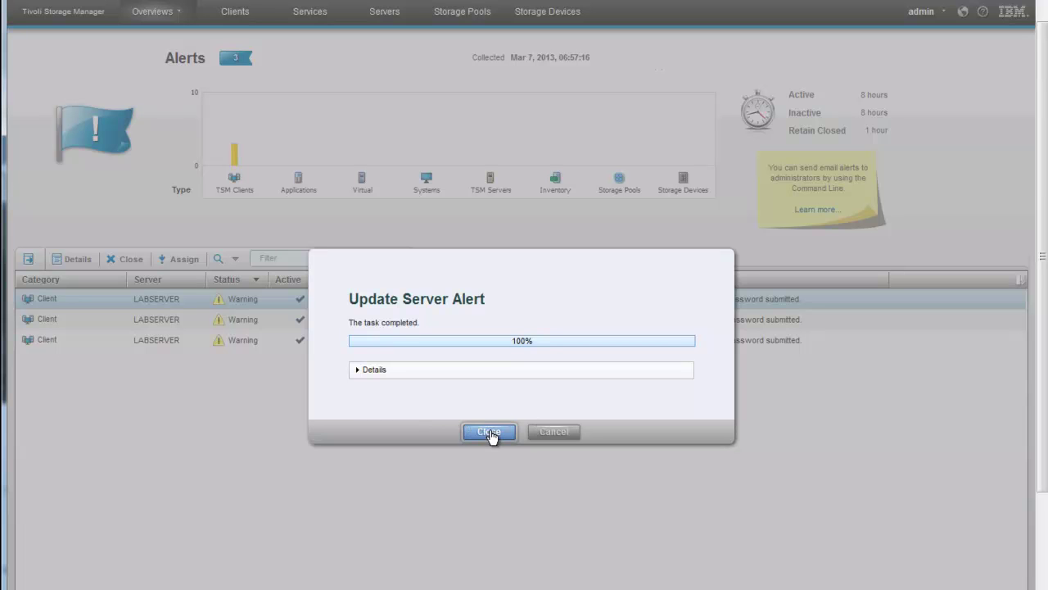
left_click(489, 433)
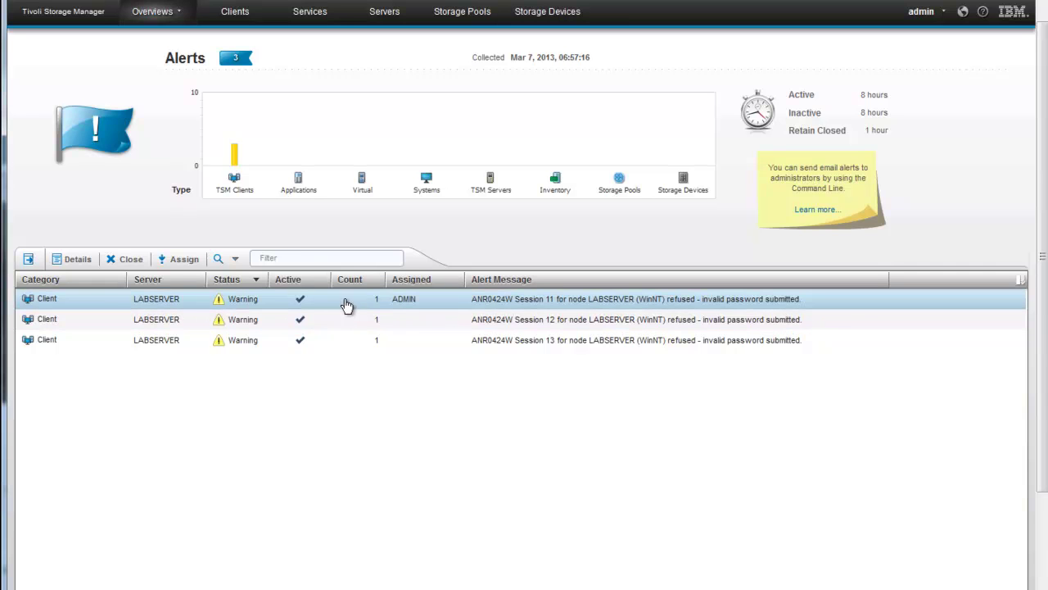
Step: Close the Session 11 alert, leaving only the Session 12 and 13 warnings
right_click(58, 305)
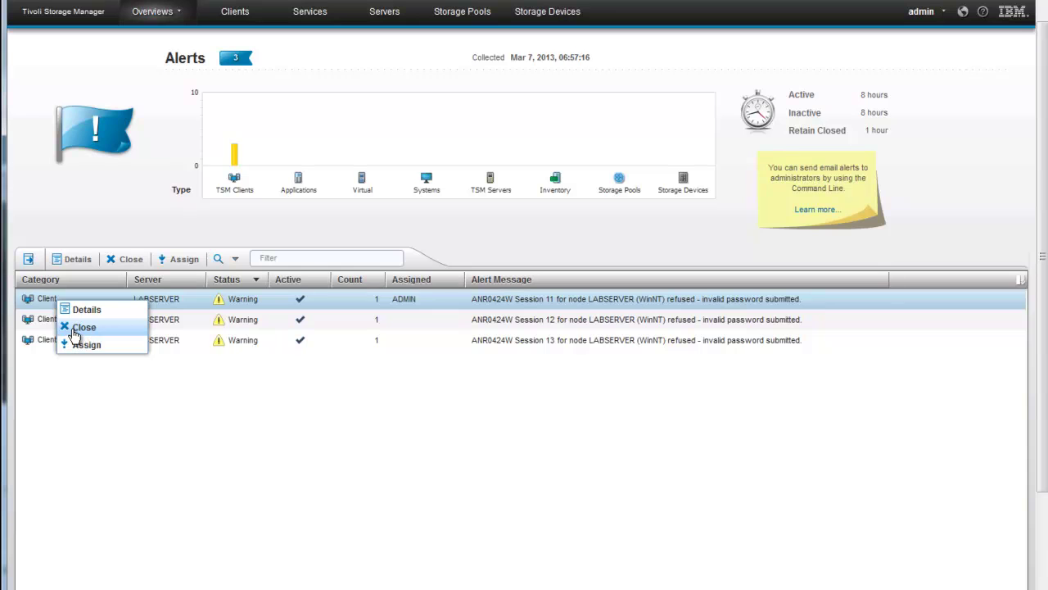
left_click(75, 332)
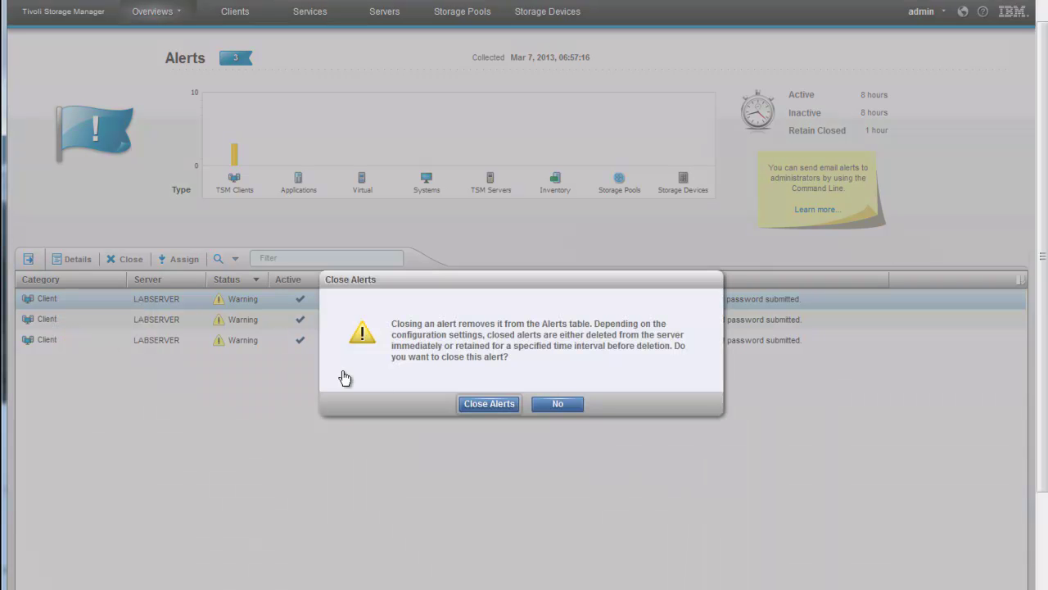
left_click(502, 405)
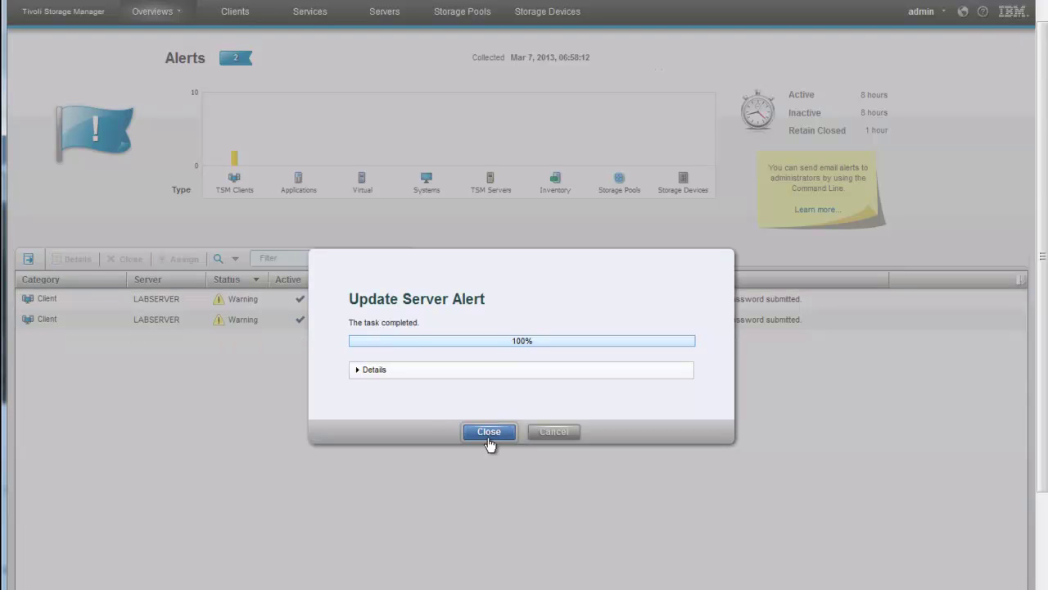
left_click(491, 434)
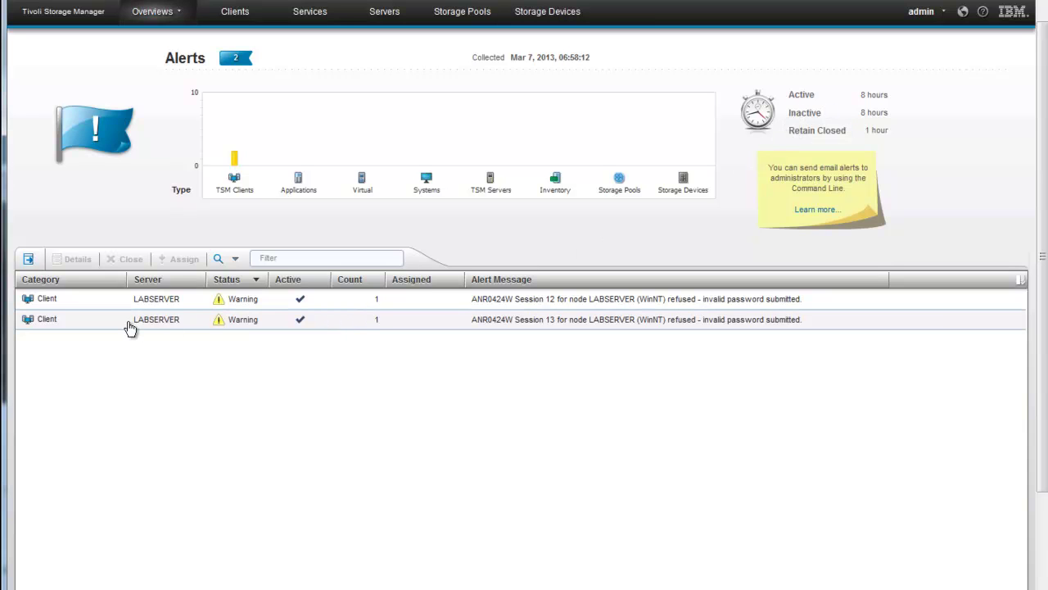
Step: Select the Session 12 and Session 13 alerts and start assigning them, then cancel
left_click(40, 301)
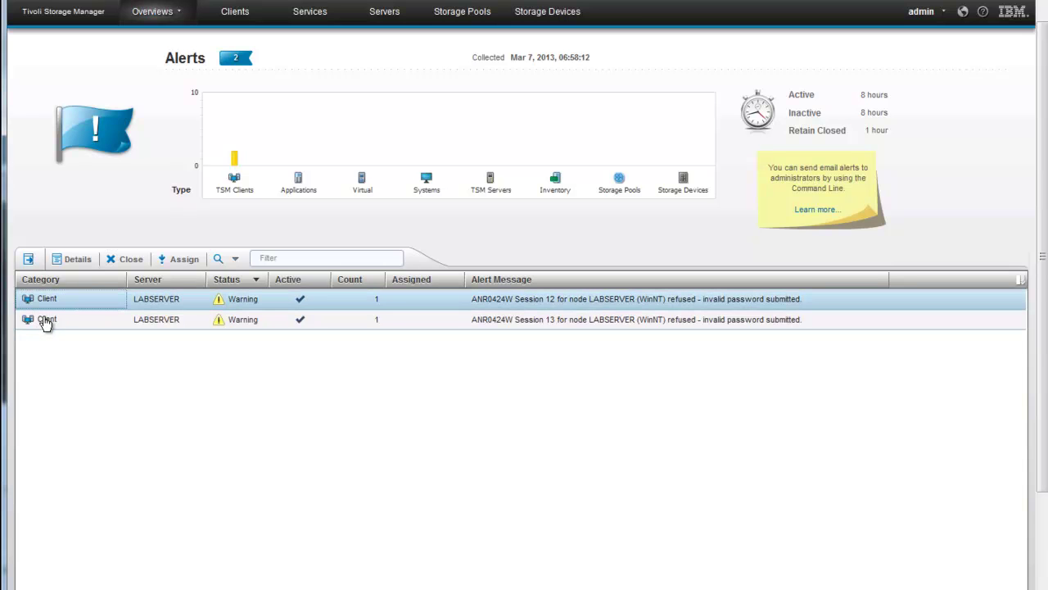
left_click(47, 322, "ctrl")
right_click(60, 304)
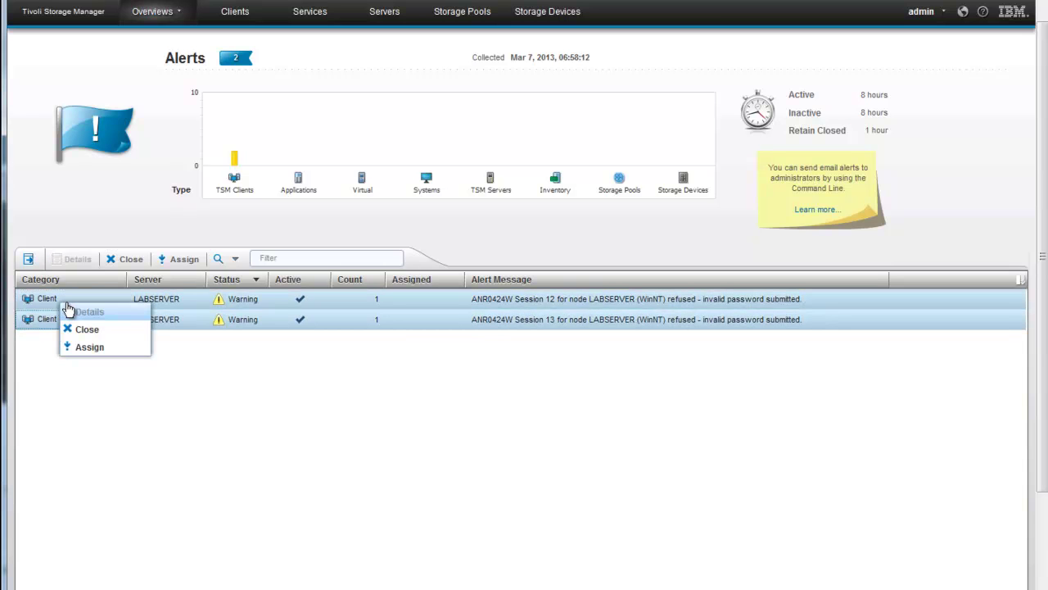
left_click(90, 348)
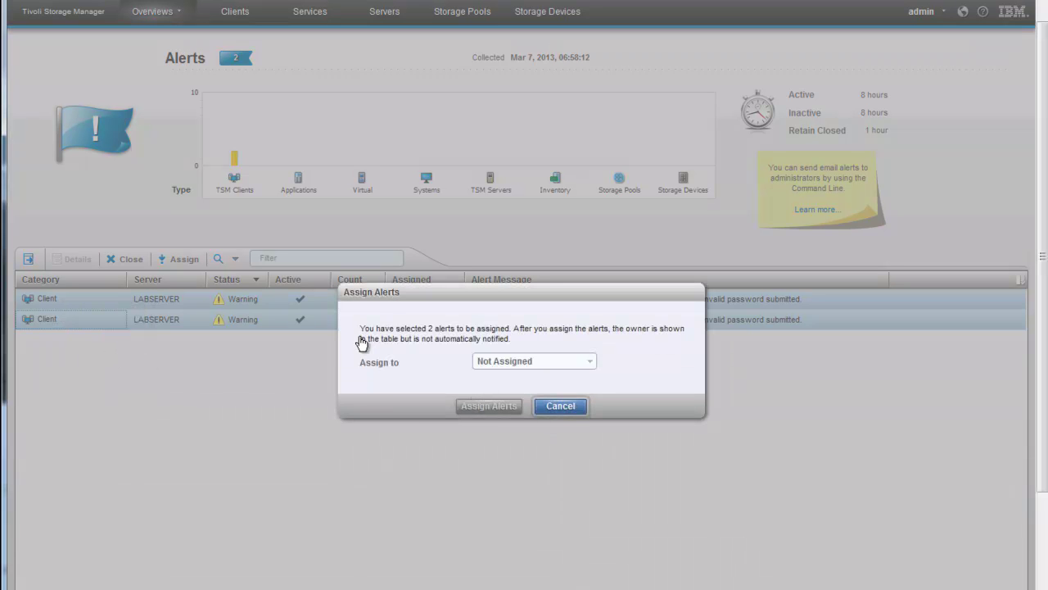
left_click(565, 418)
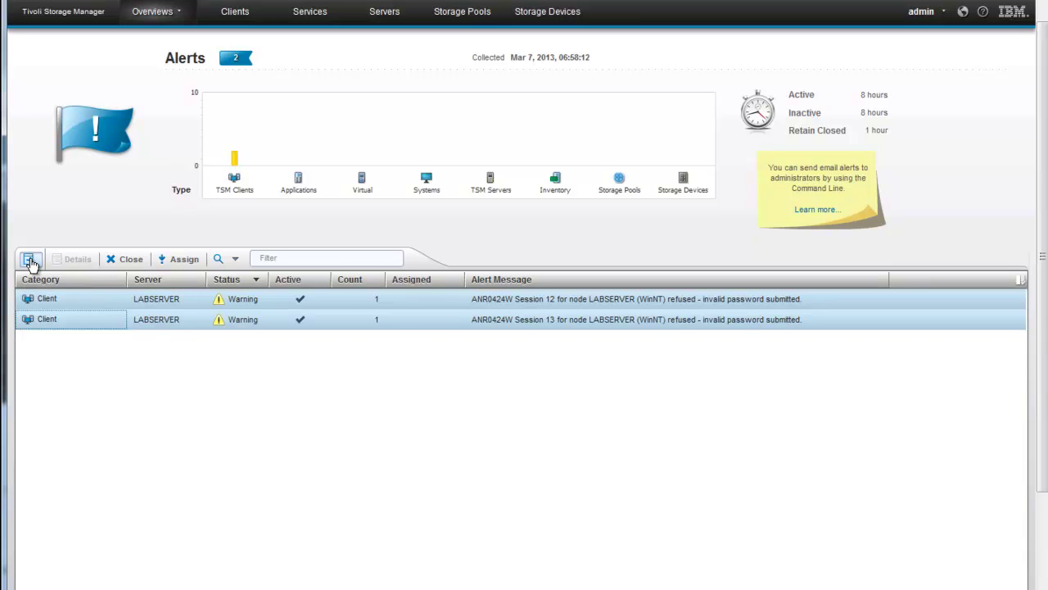
Step: Export the alert table to export.csv and open it with Notepad
right_click(30, 263)
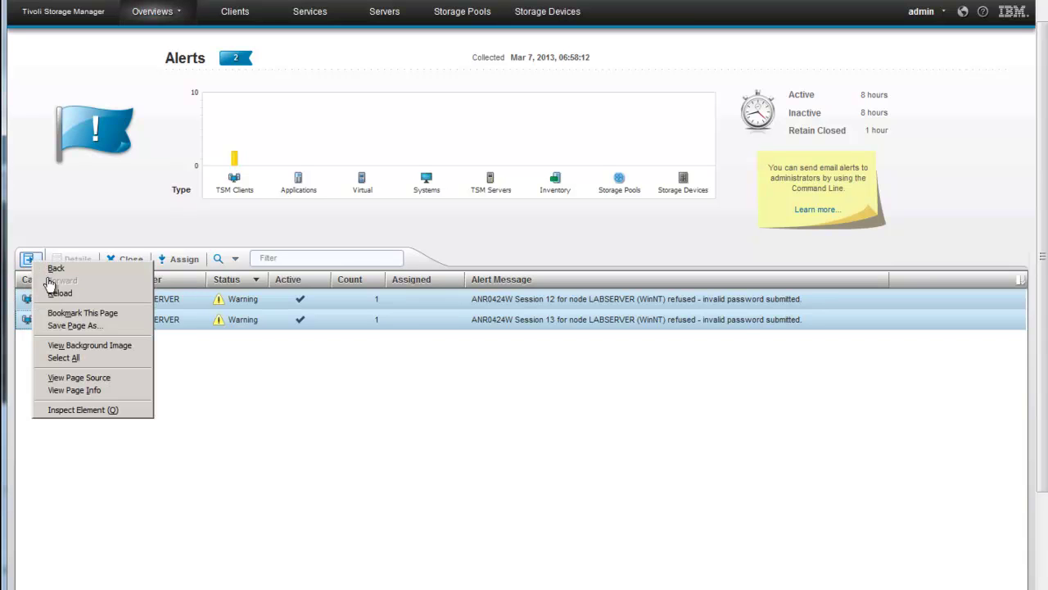
left_click(28, 264)
left_click(29, 264)
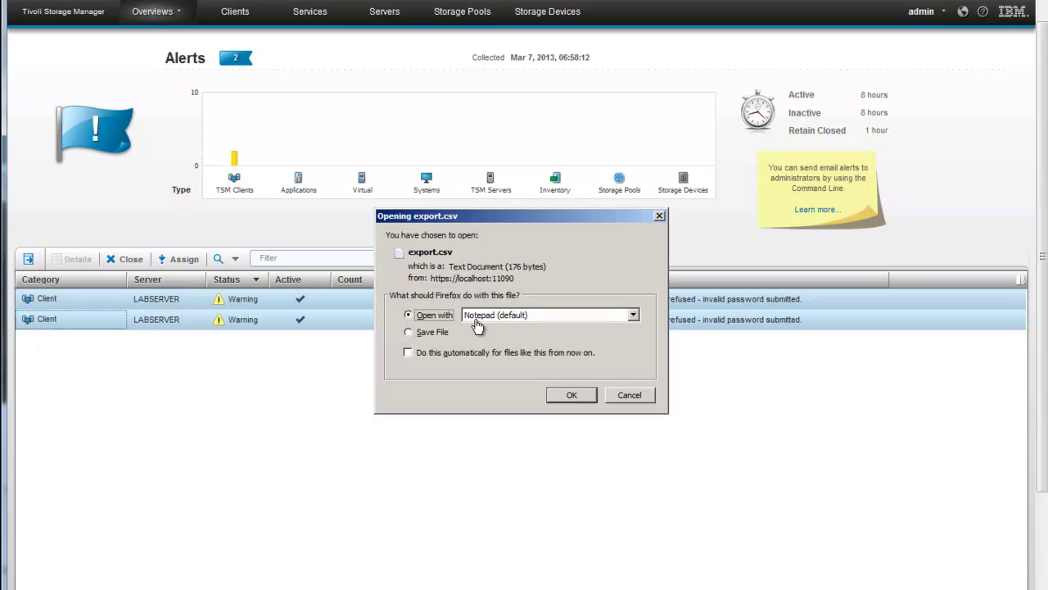
left_click(560, 399)
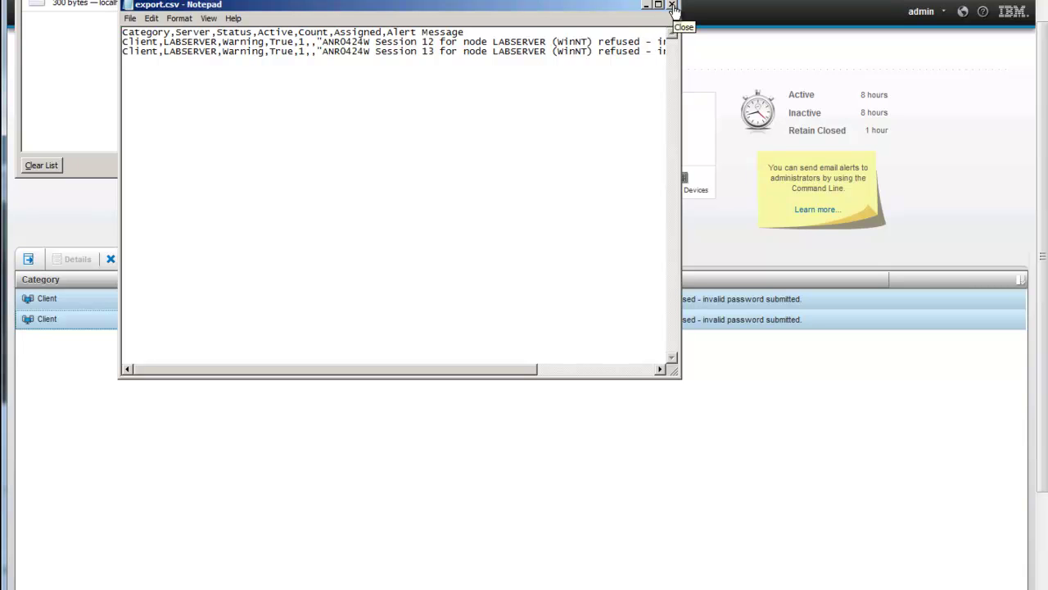
Step: Close Notepad, then view the FCM_PDEXC policy domain's quick details on the Policies page and close them
left_click(672, 6)
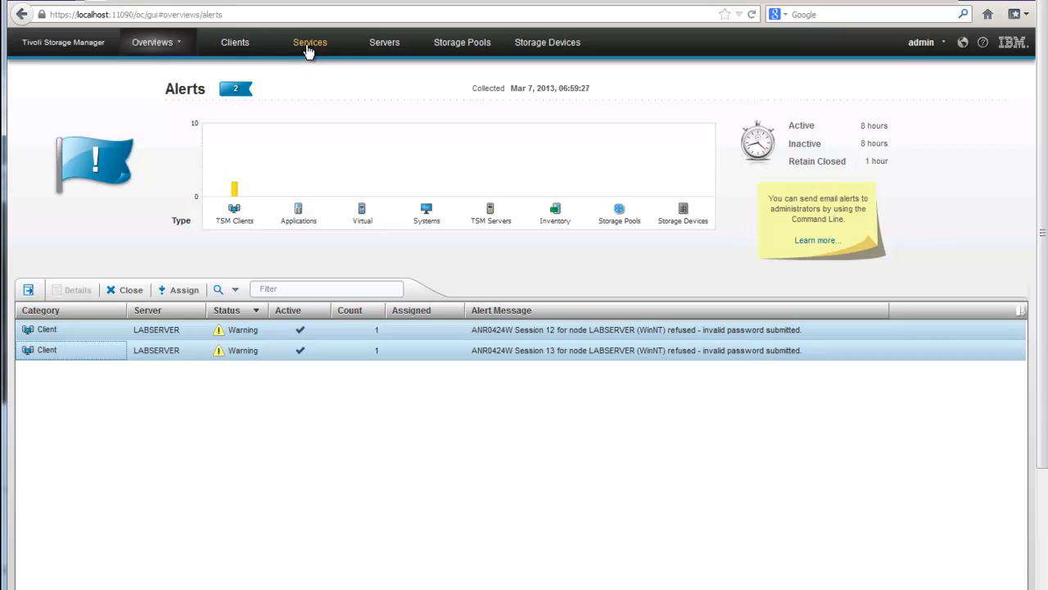
left_click(309, 48)
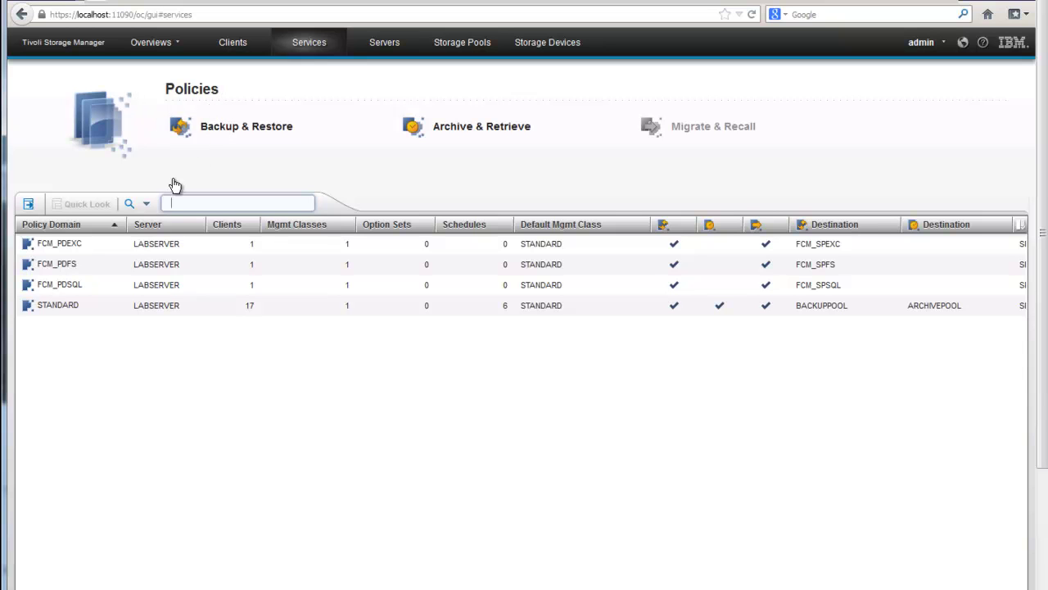
left_click(148, 249)
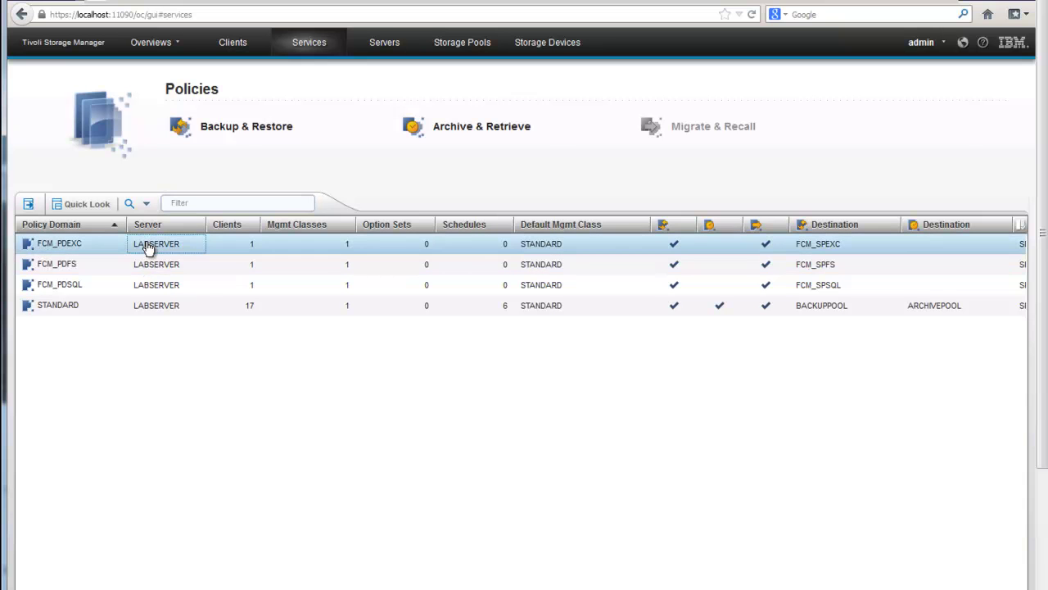
double_click(147, 249)
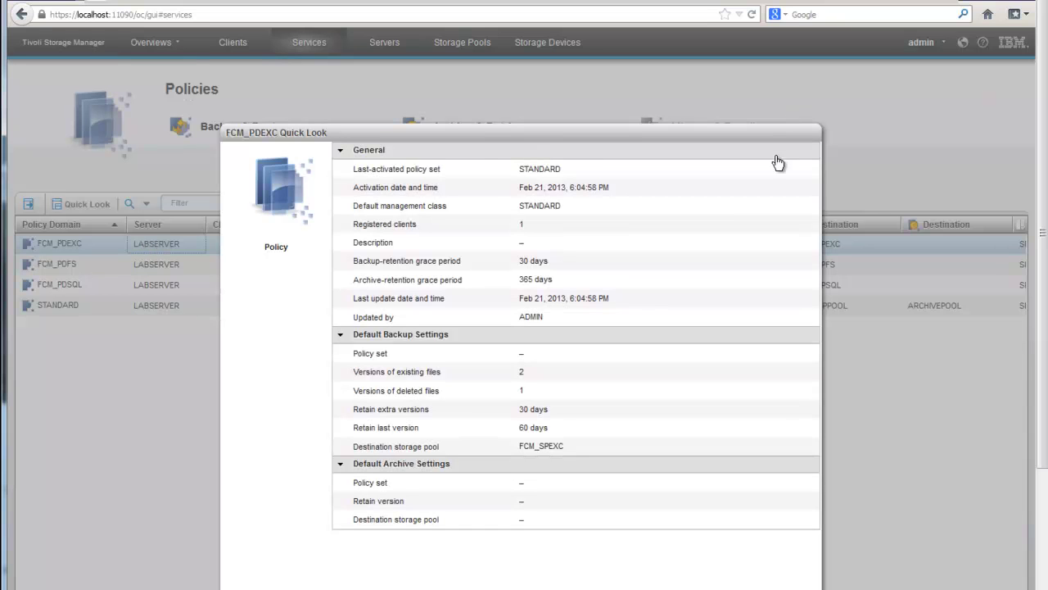
key("Escape")
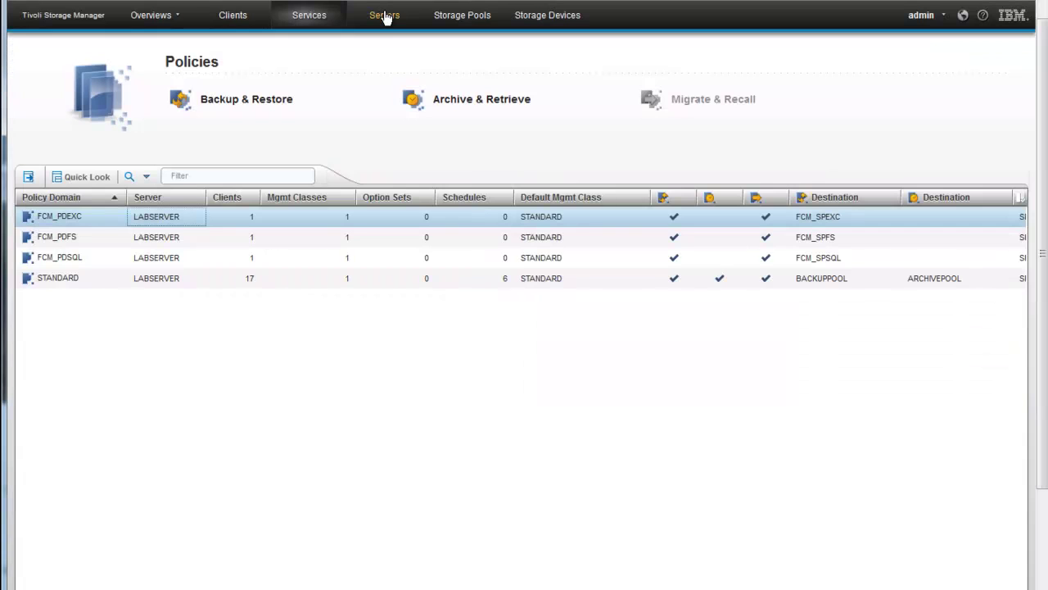
Step: On the TSM Servers page, view LABSERVER's general, security and session details, then close them
left_click(384, 15)
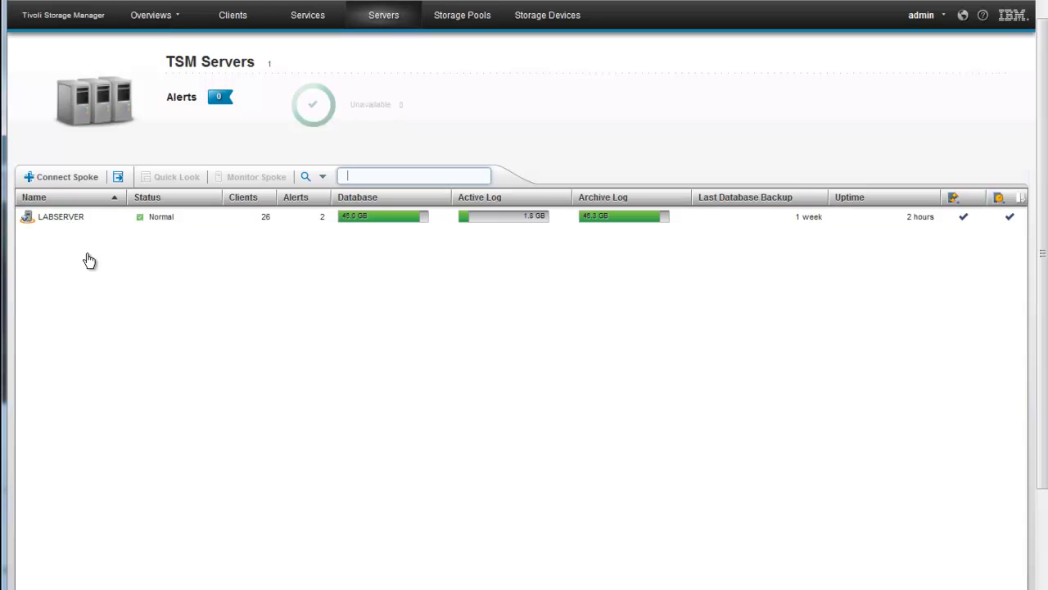
double_click(51, 220)
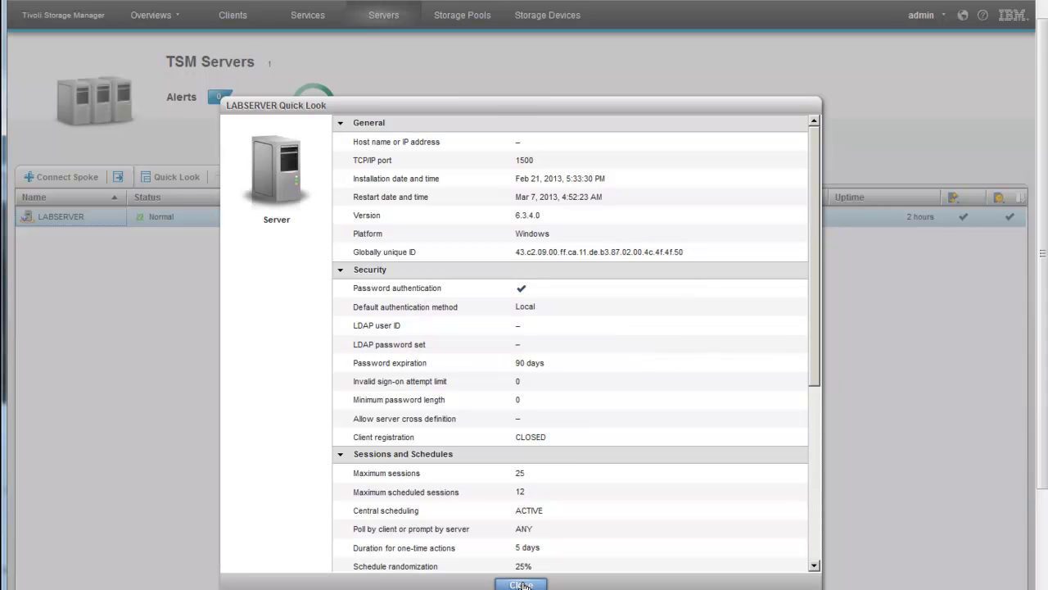
left_click(520, 585)
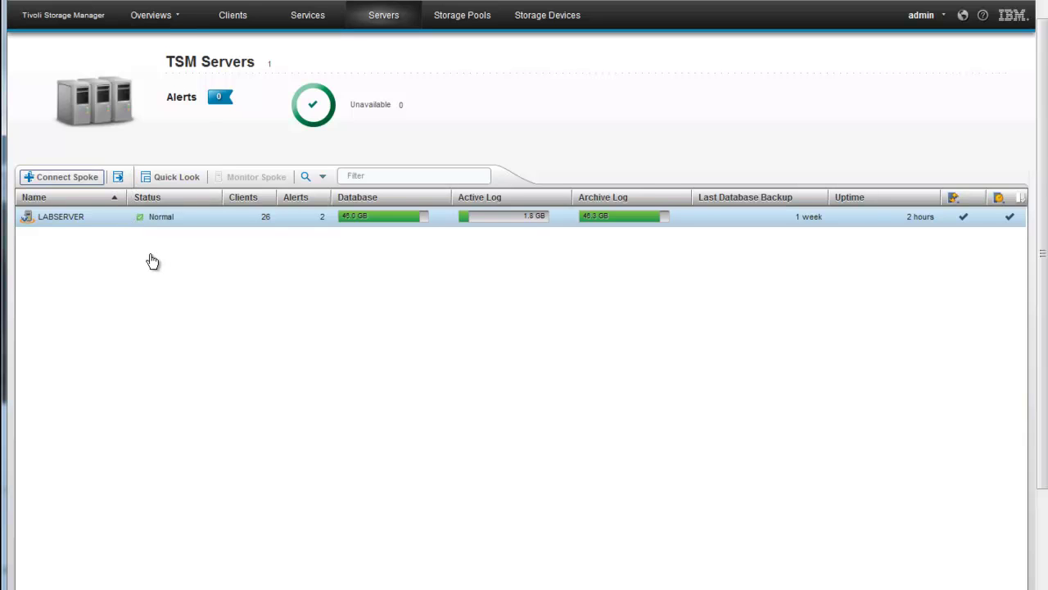
left_click(65, 185)
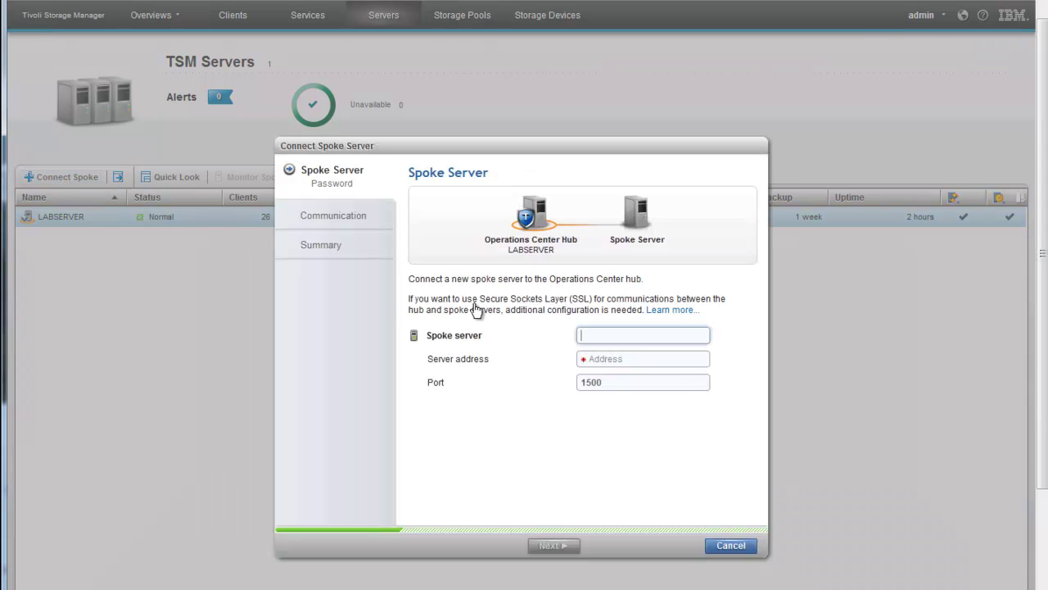
left_click(586, 338)
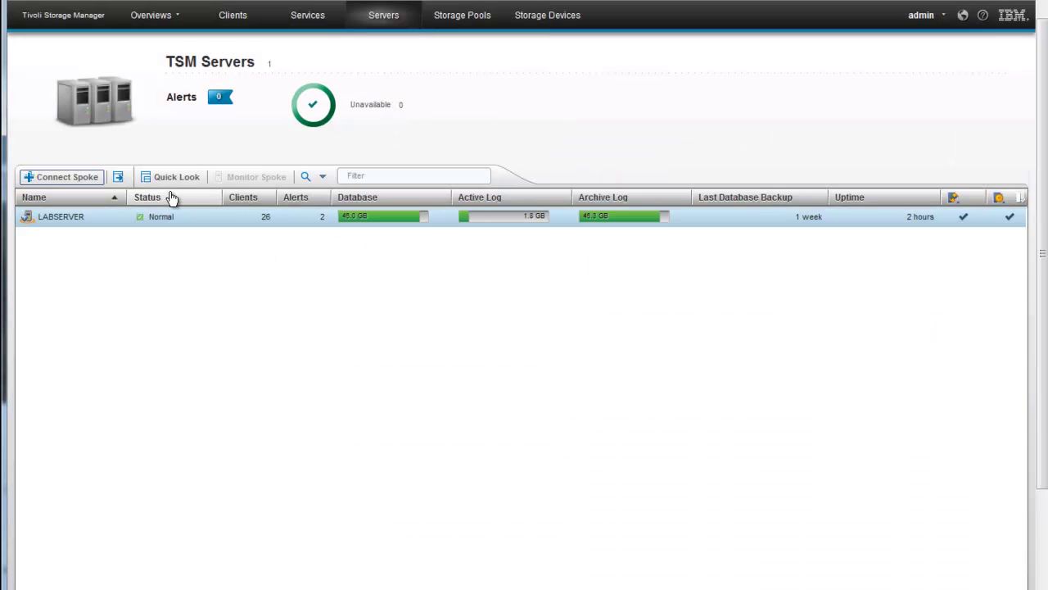
Step: On the Storage Pools page, view storage pool 14's quick details and migration thresholds, then close them
left_click(470, 23)
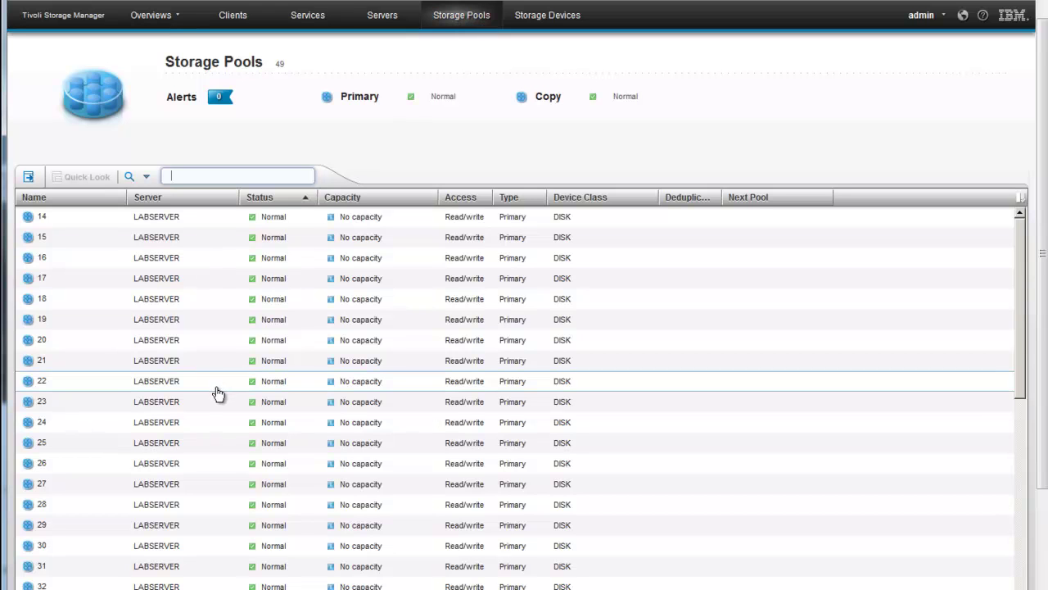
left_click(36, 223)
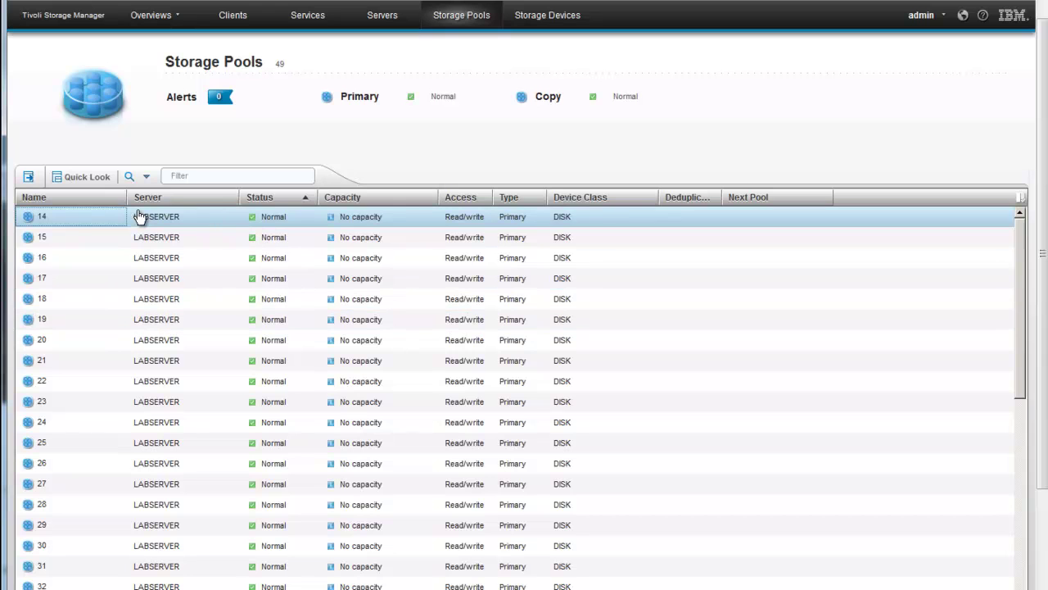
left_click(58, 178)
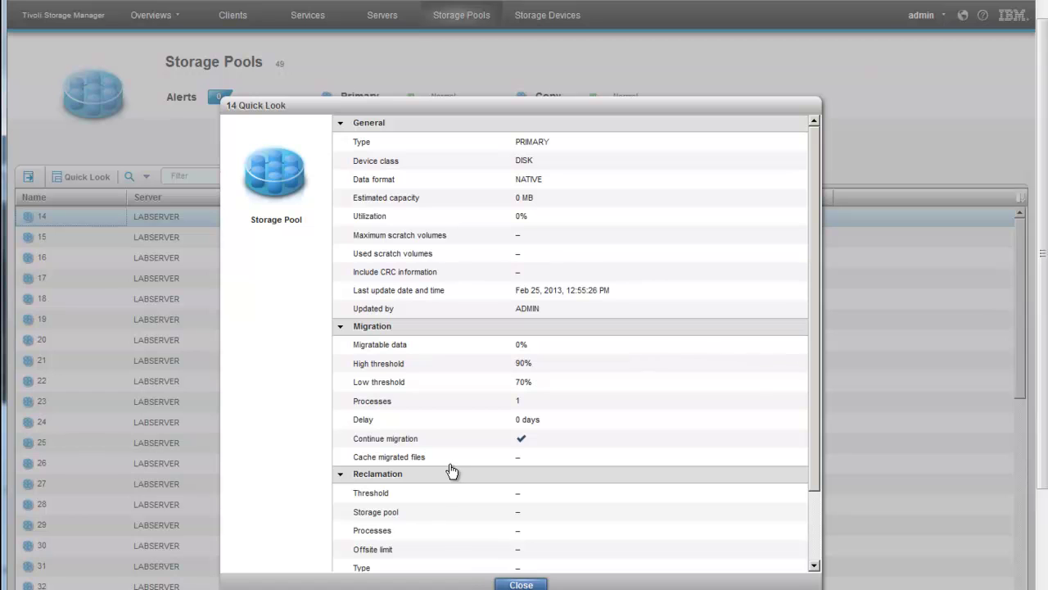
left_click(521, 584)
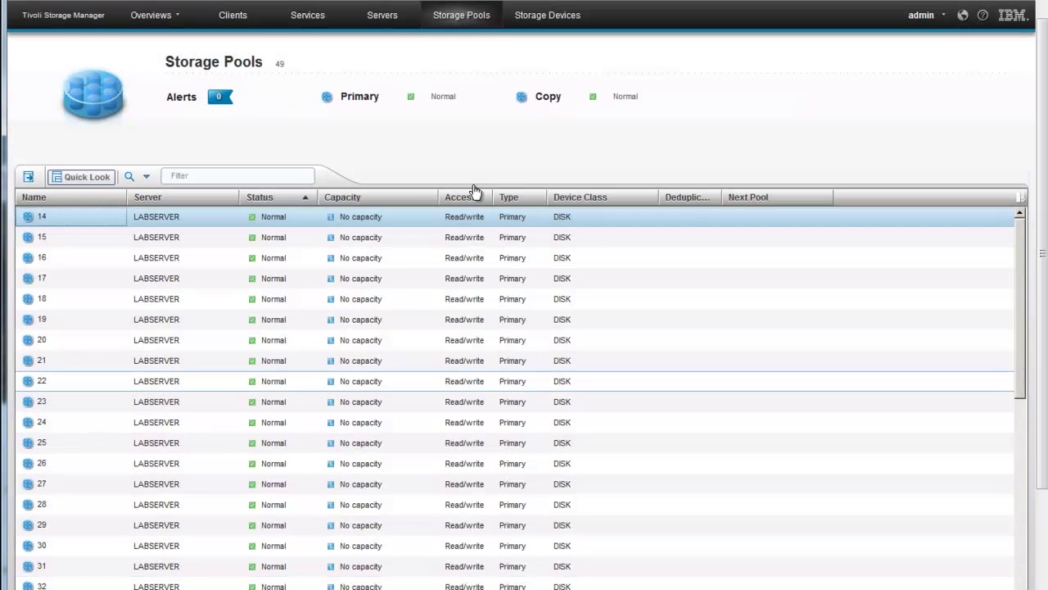
Step: Show the Storage Devices page listing DISK and FILECLASS, then bring up the command line and settings choices
left_click(544, 18)
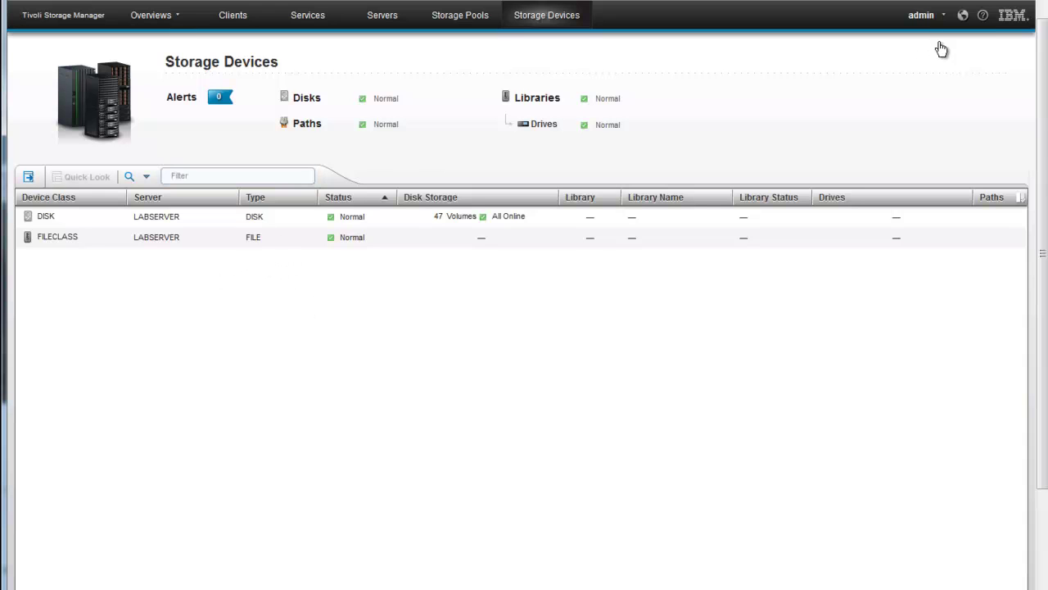
left_click(964, 18)
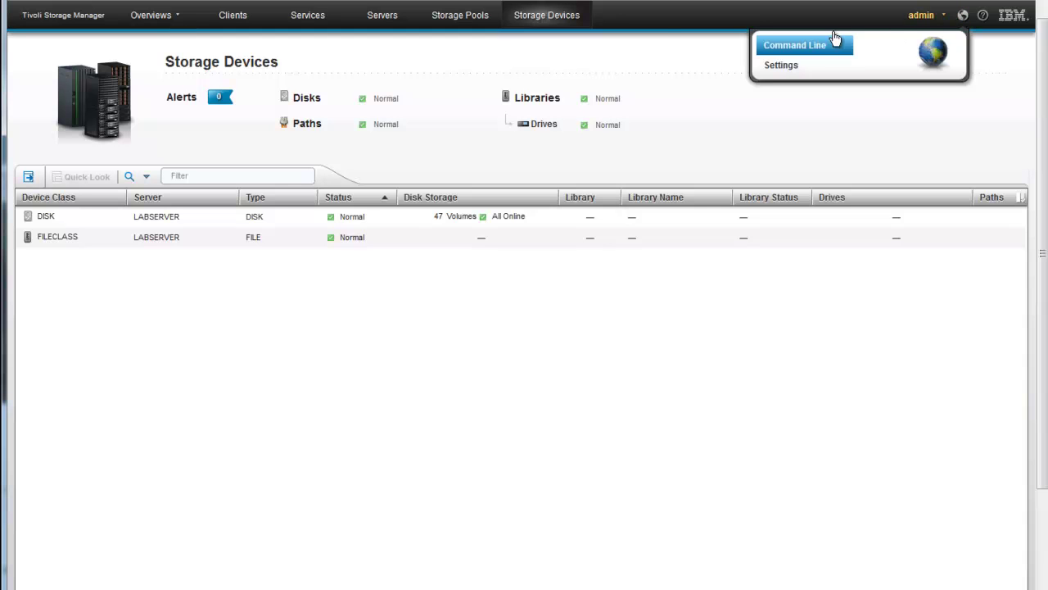
Step: Run the server status query (q stat) on LABSERVER and page through all its output
left_click(796, 52)
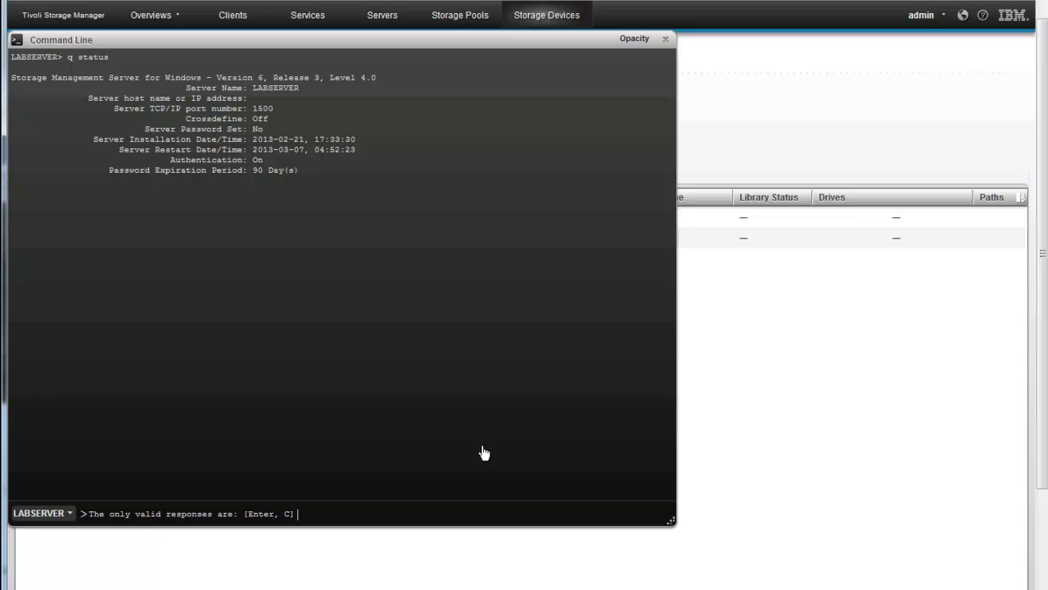
key("Return")
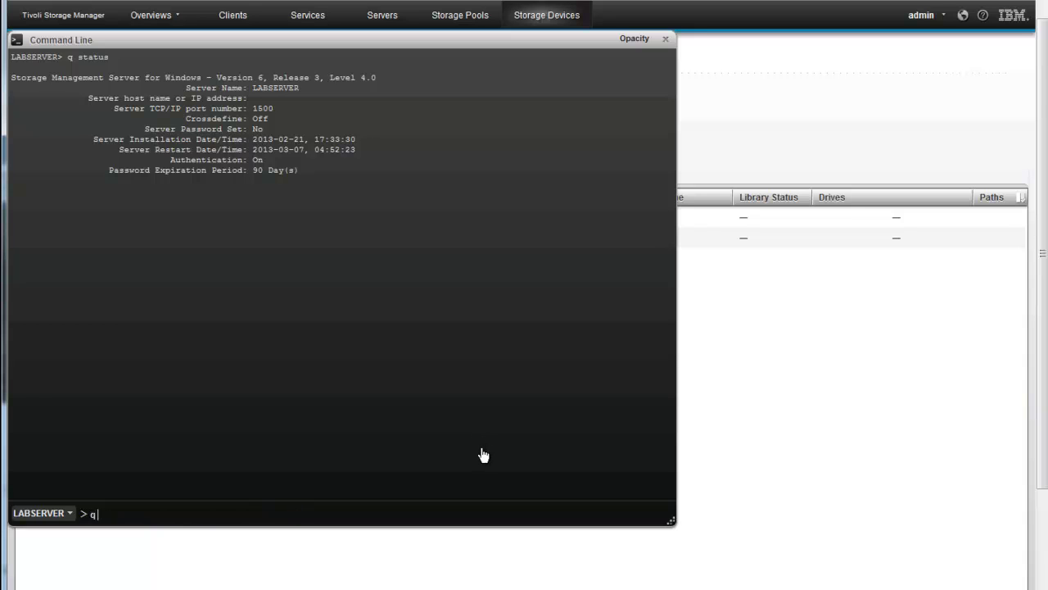
key("Return")
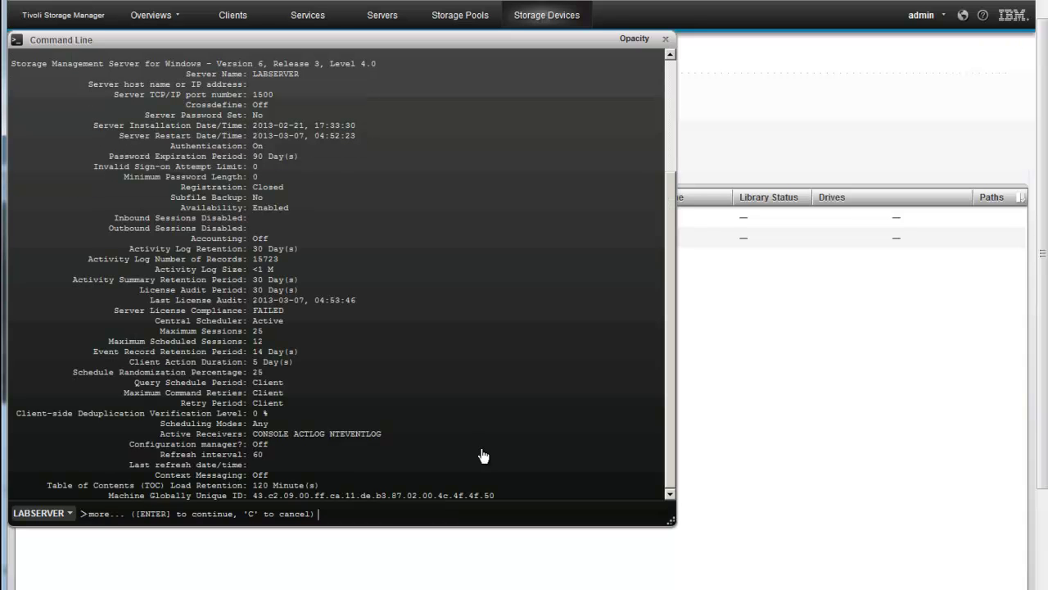
key("Return")
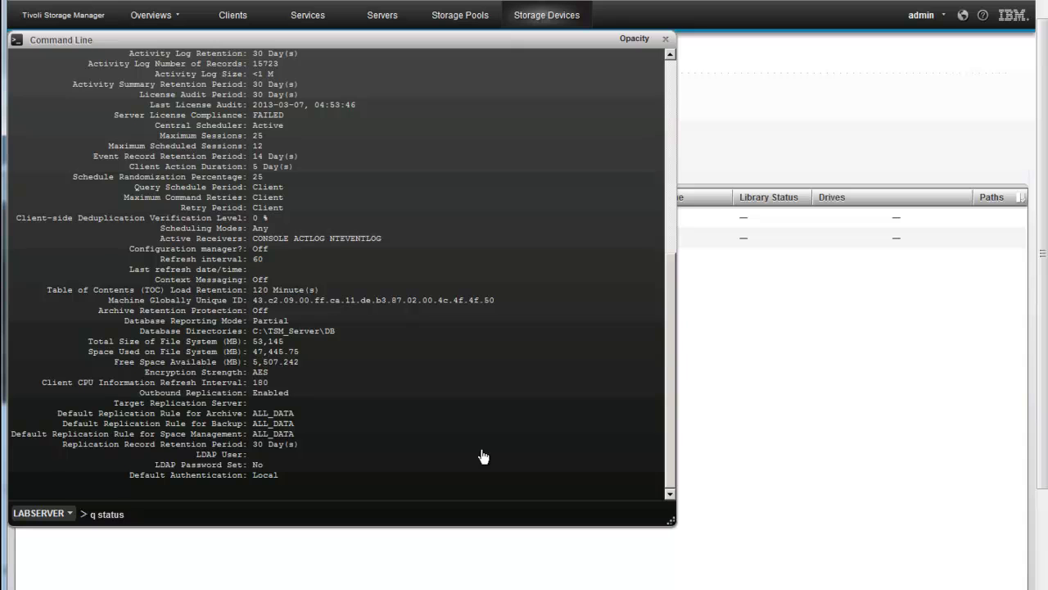
Step: Clear the command input, highlight the last status lines, then close the command line window
key("ctrl+a")
type("c sta")
key("BackSpace")
key("BackSpace")
key("BackSpace")
key("BackSpace")
key("BackSpace")
left_click_drag(288, 478, 97, 320)
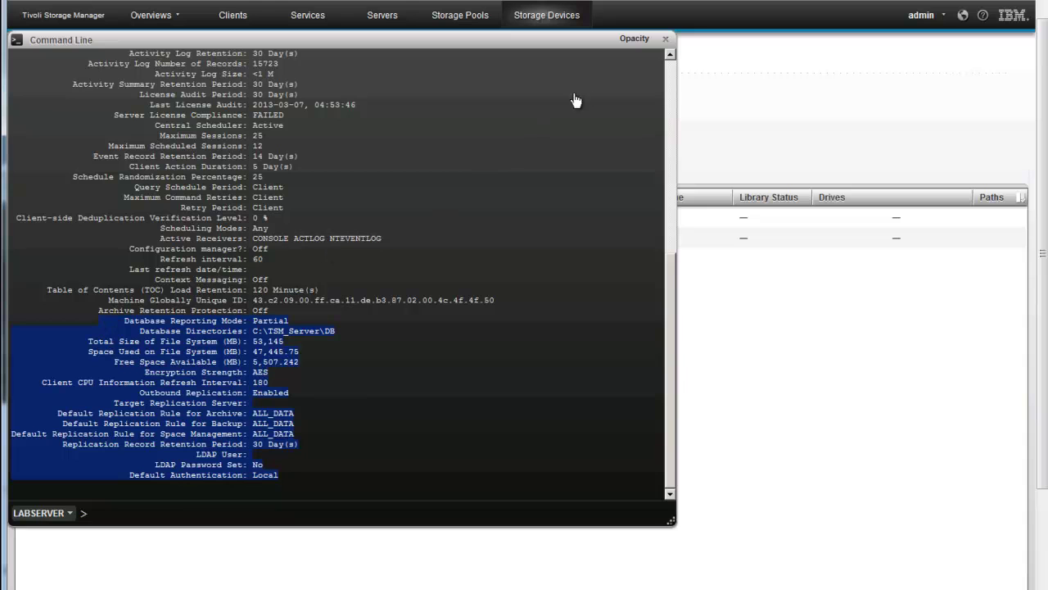
left_click(69, 519)
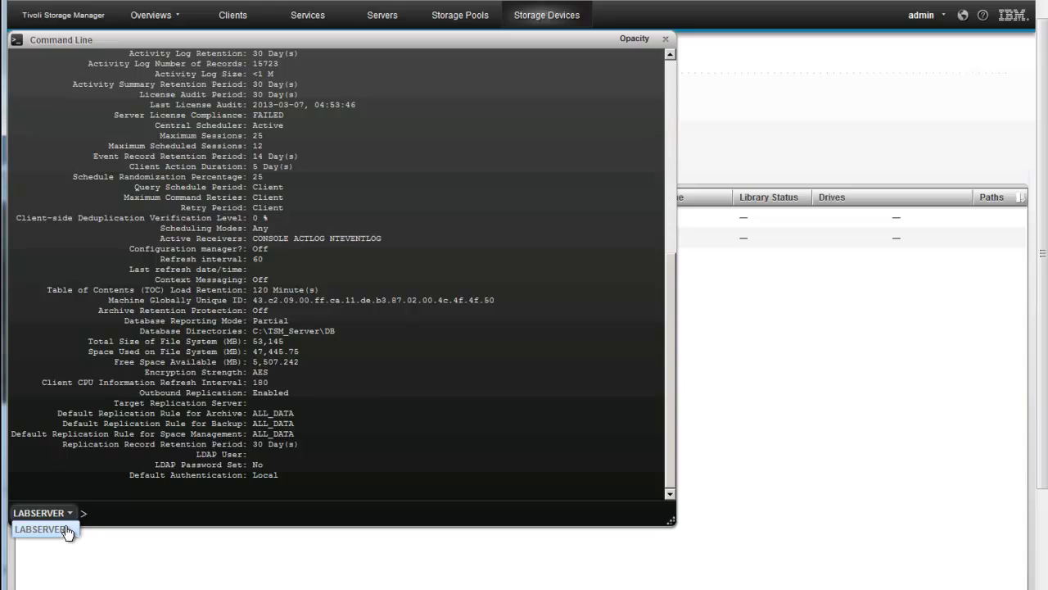
left_click(665, 41)
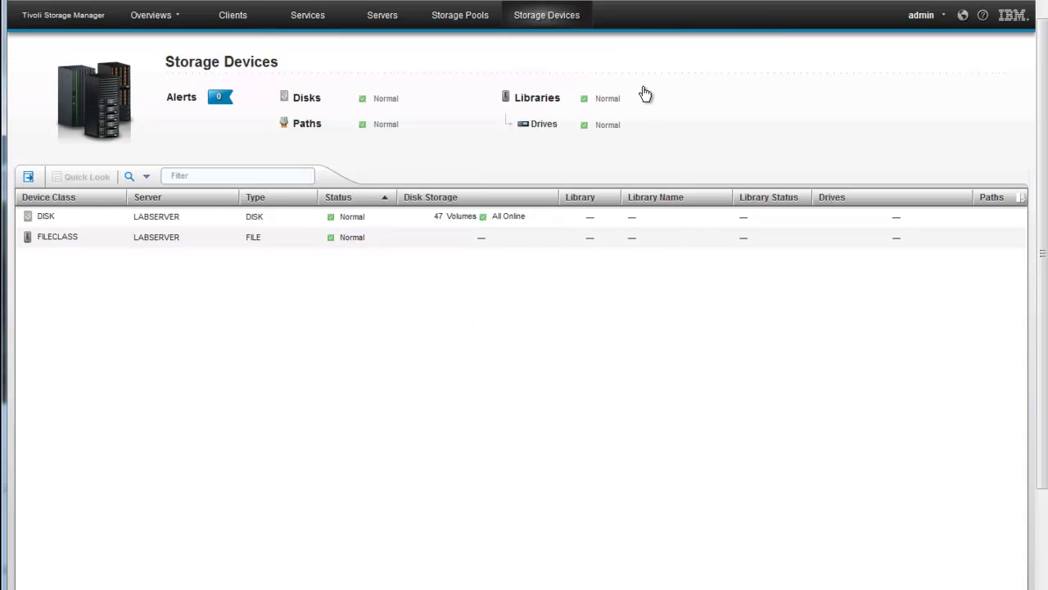
Step: Switch to the Overview dashboard from the Overviews menu
left_click(150, 17)
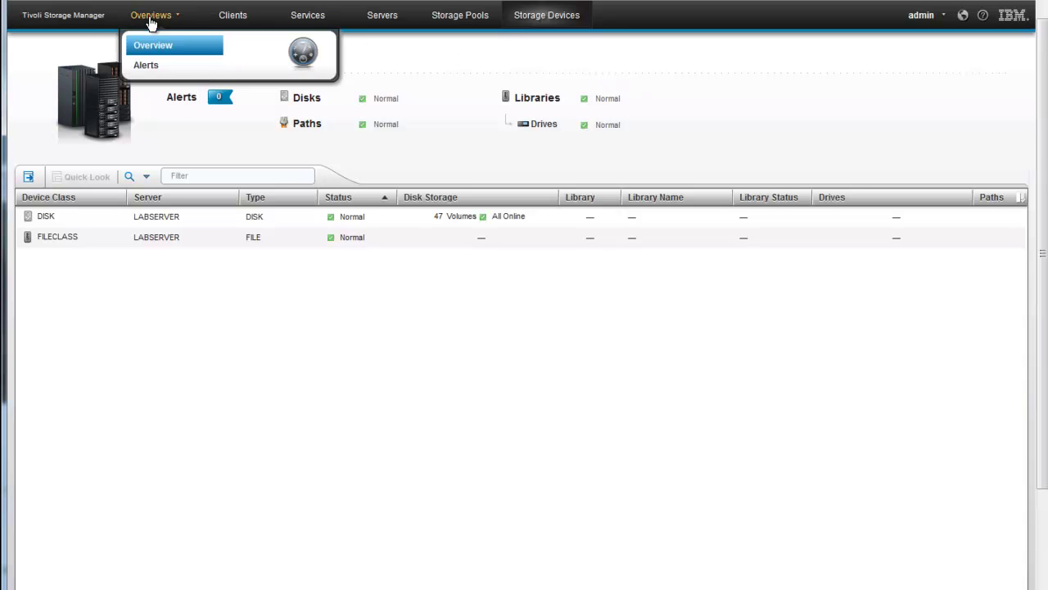
left_click(151, 17)
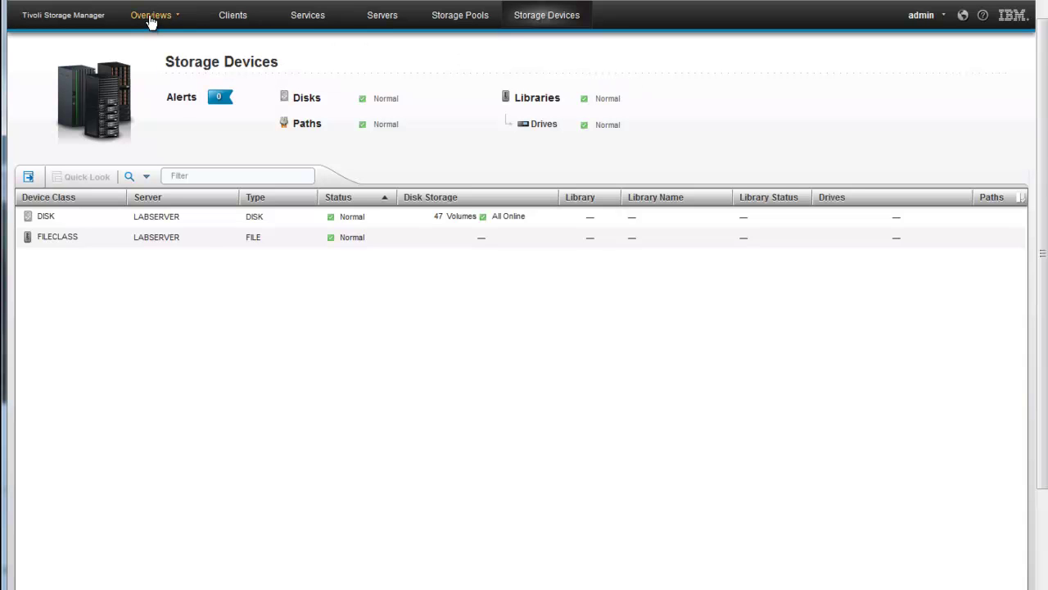
left_click(150, 23)
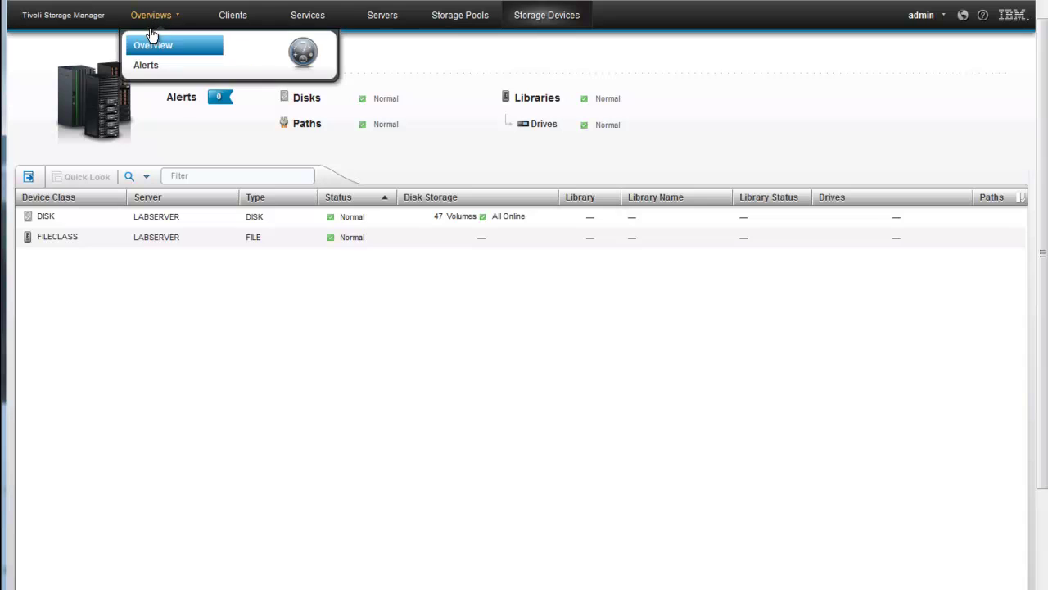
left_click(152, 42)
left_click(151, 20)
left_click(149, 48)
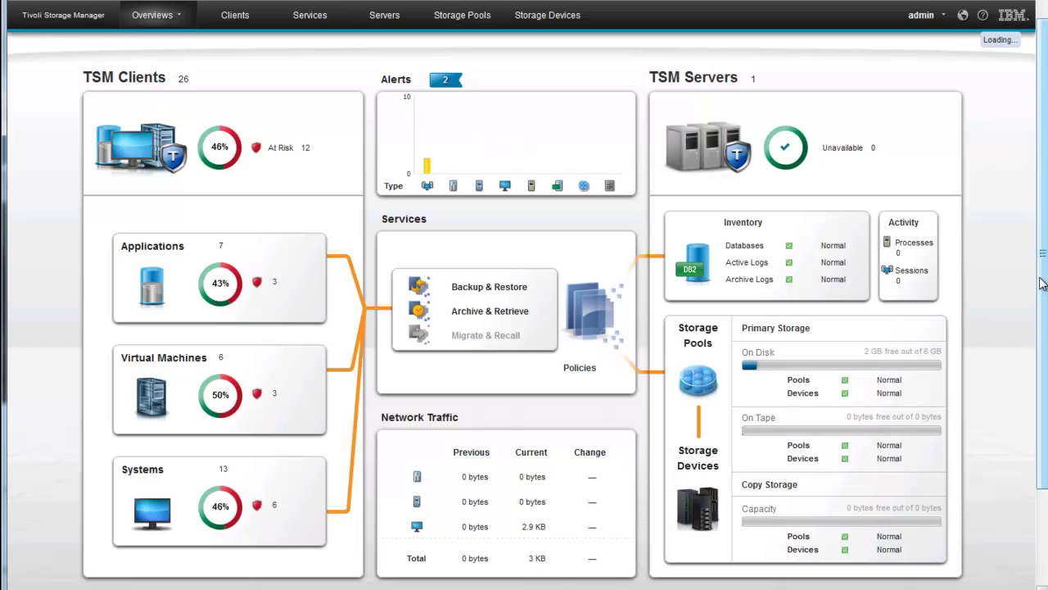
Step: Scroll down to review the client and services summary, then scroll back up
scroll(1042, 283, "down", 2)
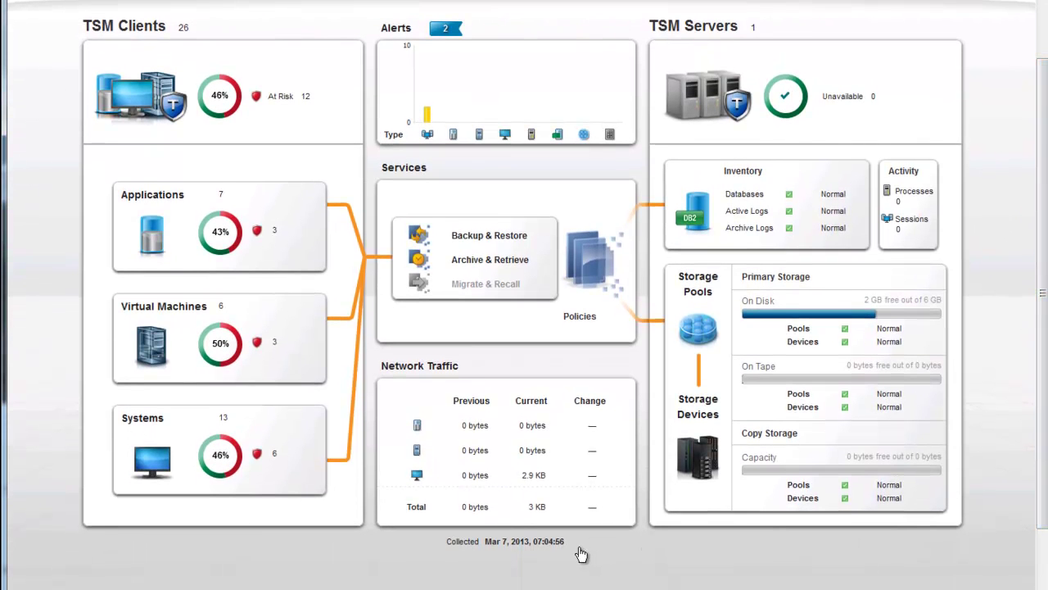
left_click_drag(450, 540, 556, 547)
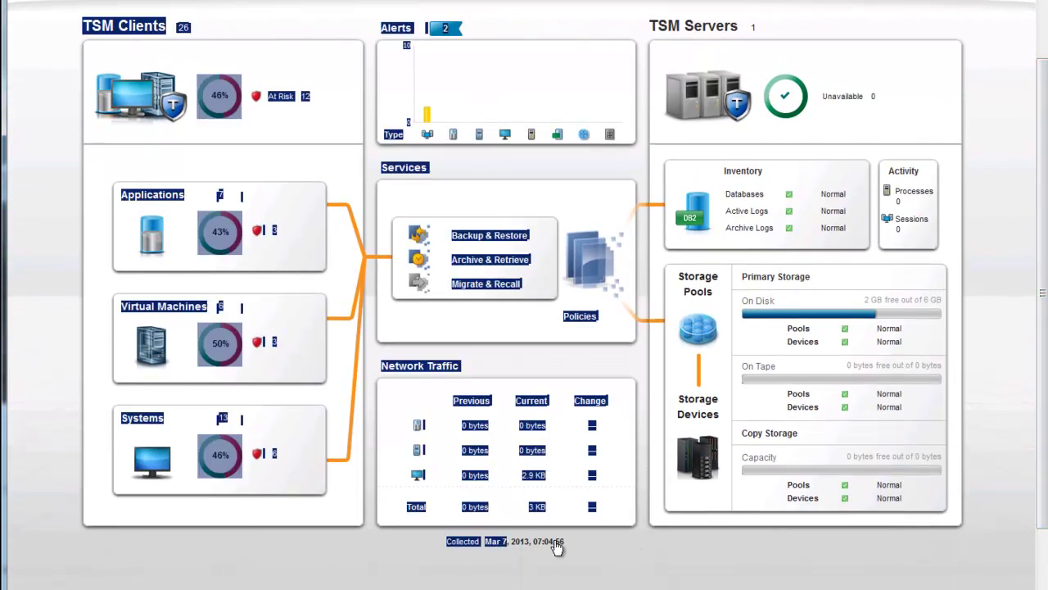
left_click(572, 555)
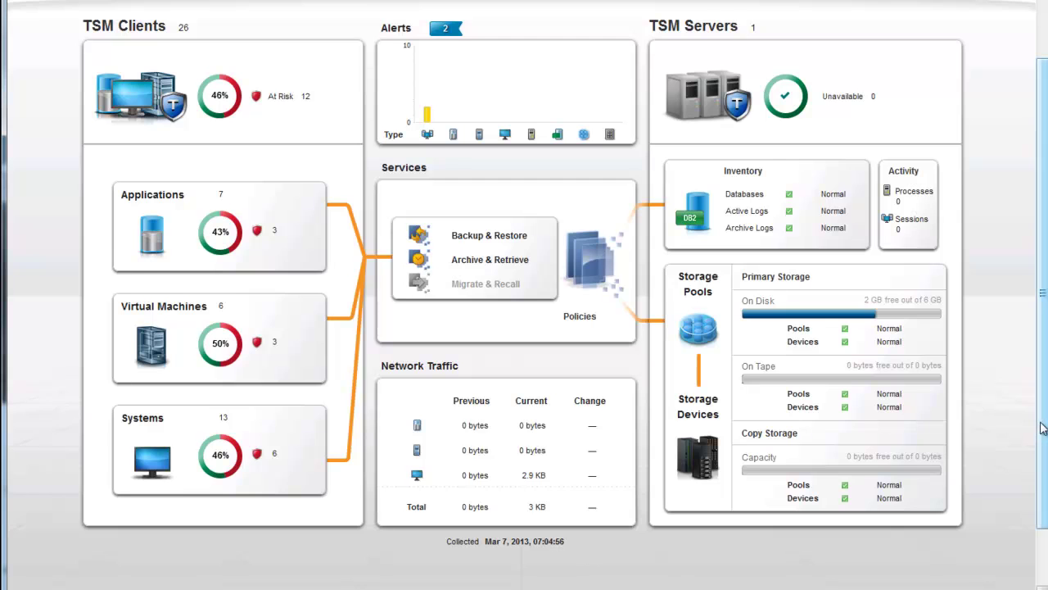
scroll(1036, 432, "up", 1)
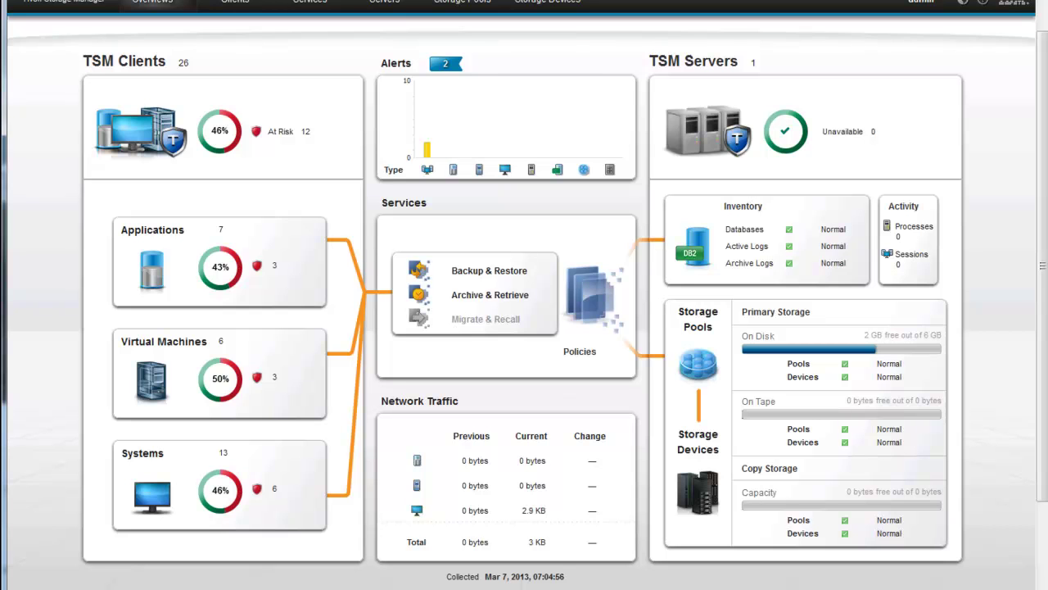
scroll(524, 295, "up", 1)
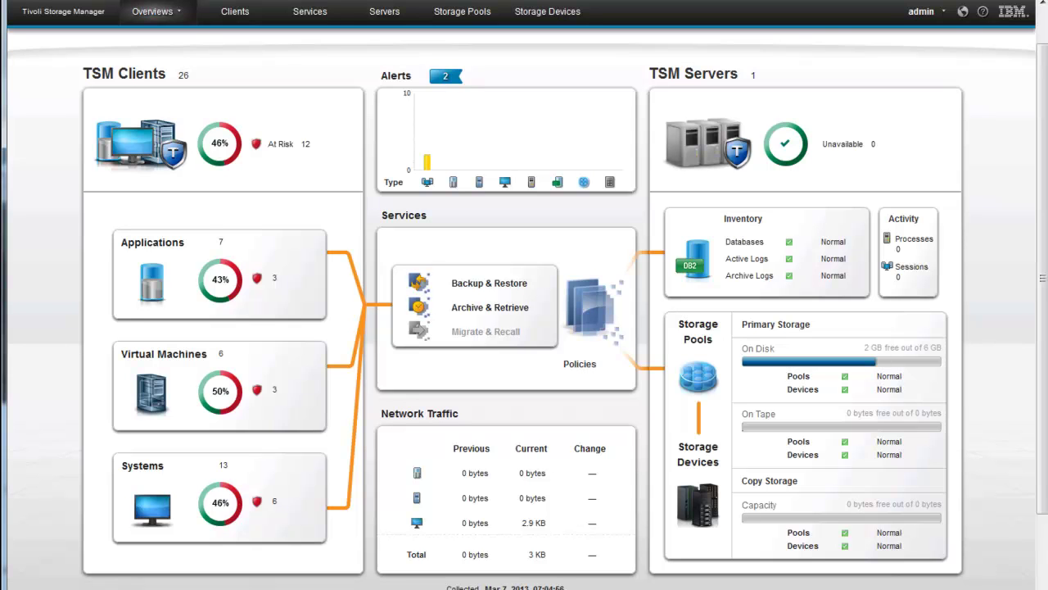
left_click(963, 14)
mouse_move(249, 245)
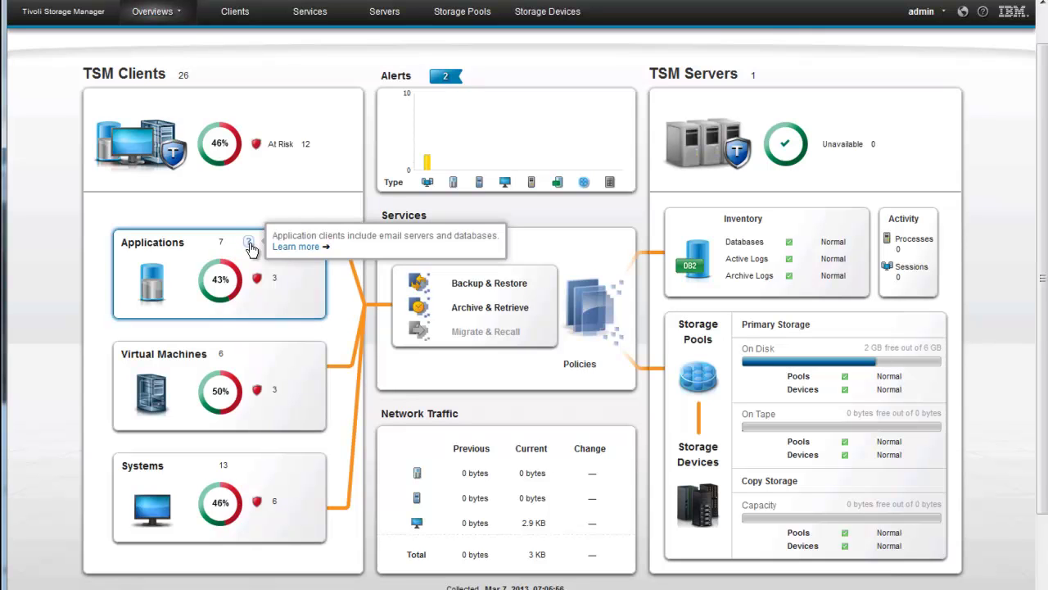